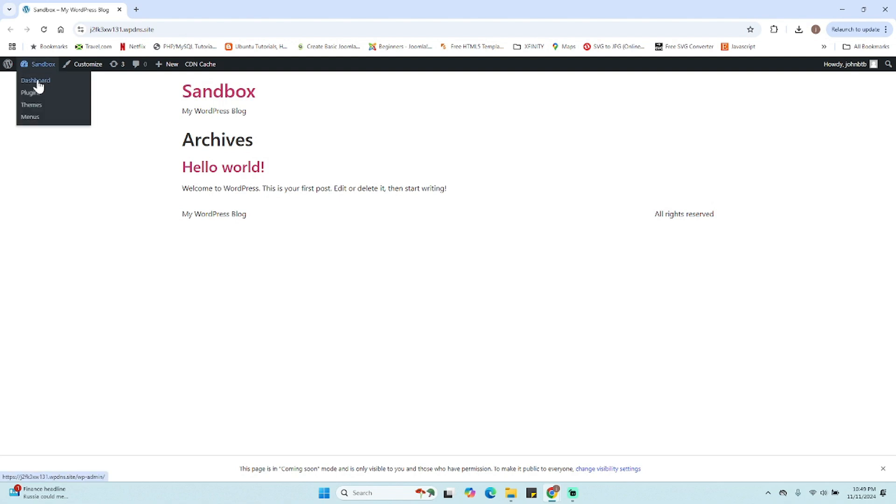
- Install and activate the Elementor Header & Footer Builder plugin, found by searching the plugin directory for elementor header
click(36, 84)
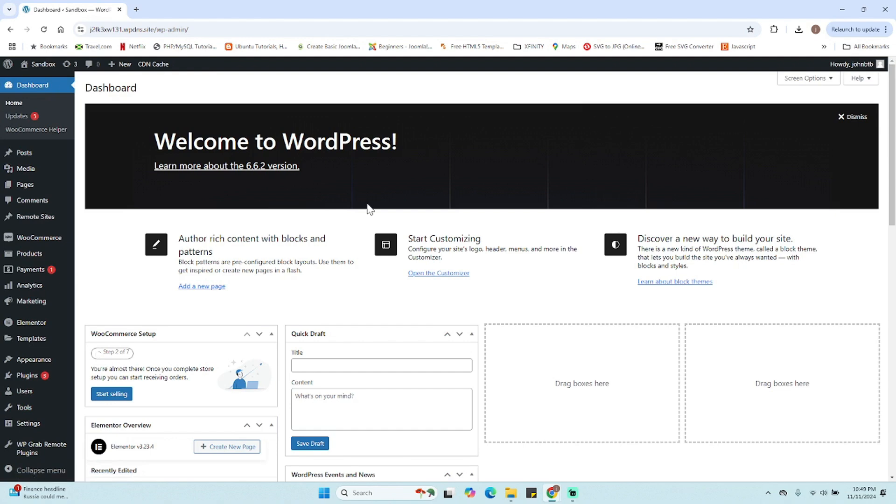
scroll(327, 231, down, 3)
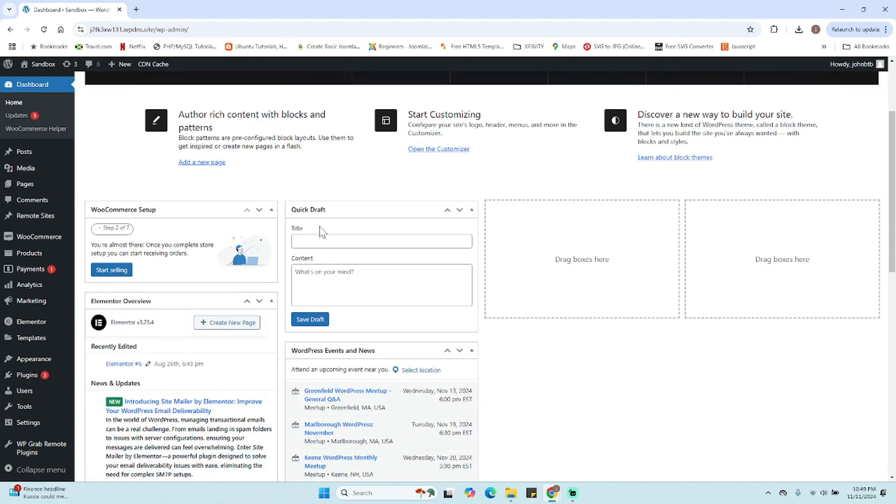
scroll(51, 241, down, 5)
mouse_move(45, 325)
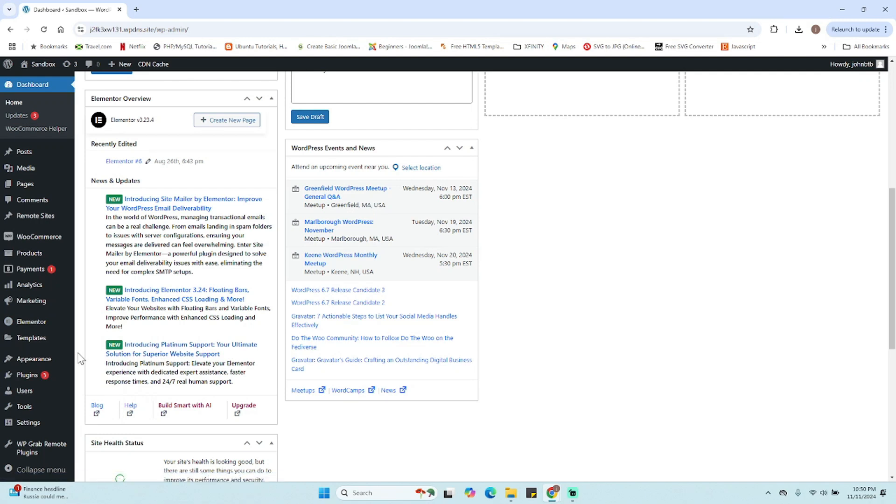
click(28, 375)
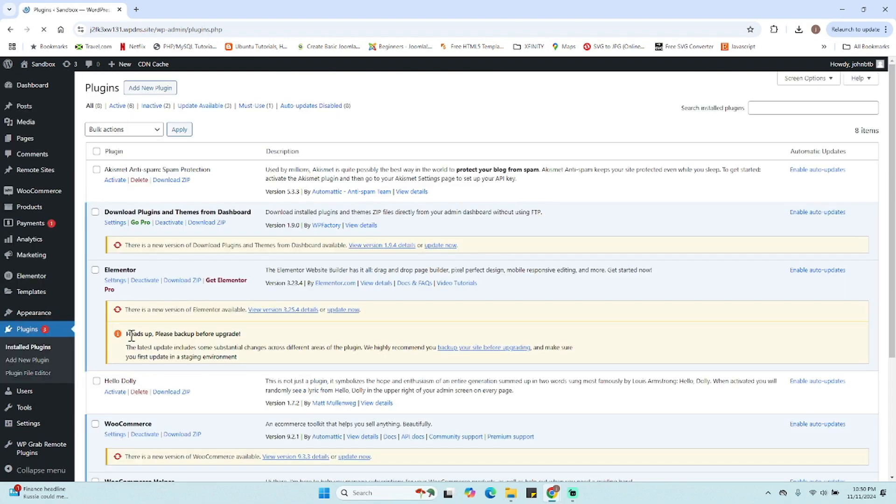
click(146, 91)
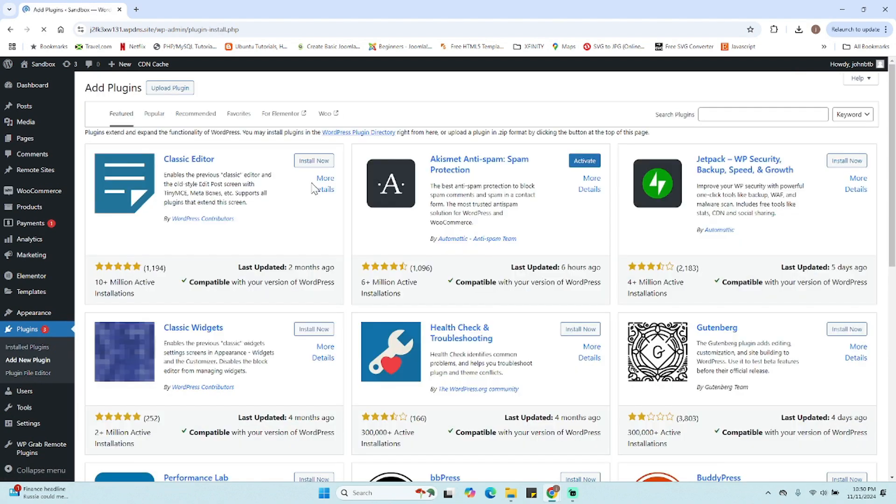
click(773, 117)
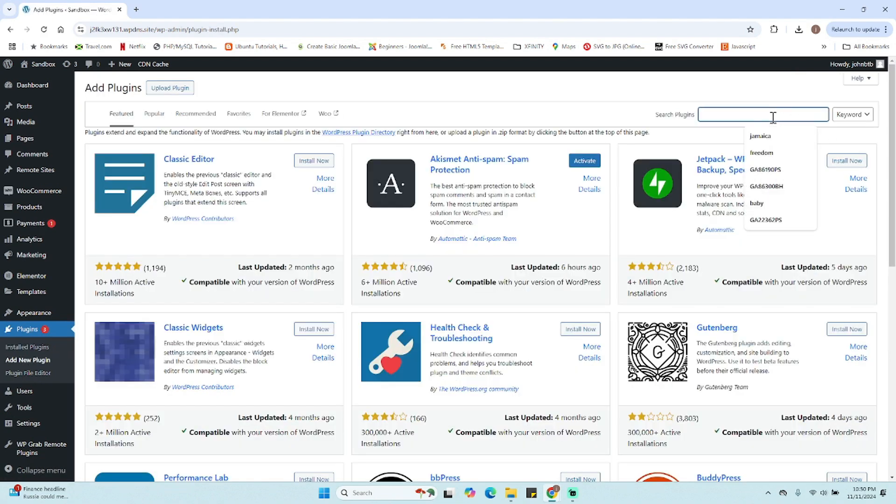
text(elemtc)
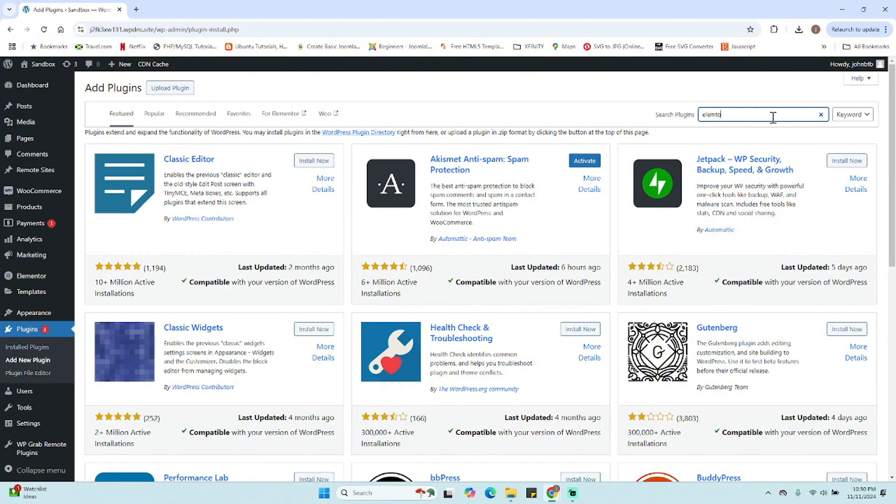
key(BackSpace)
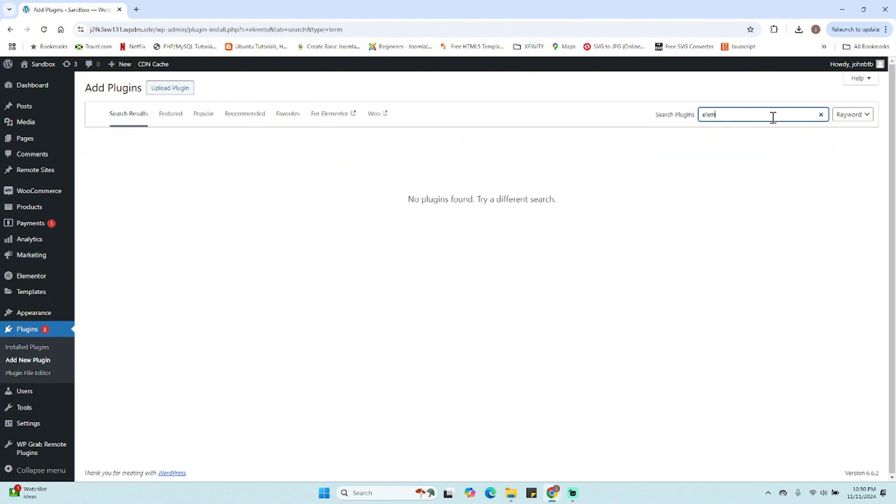
text(mentor header)
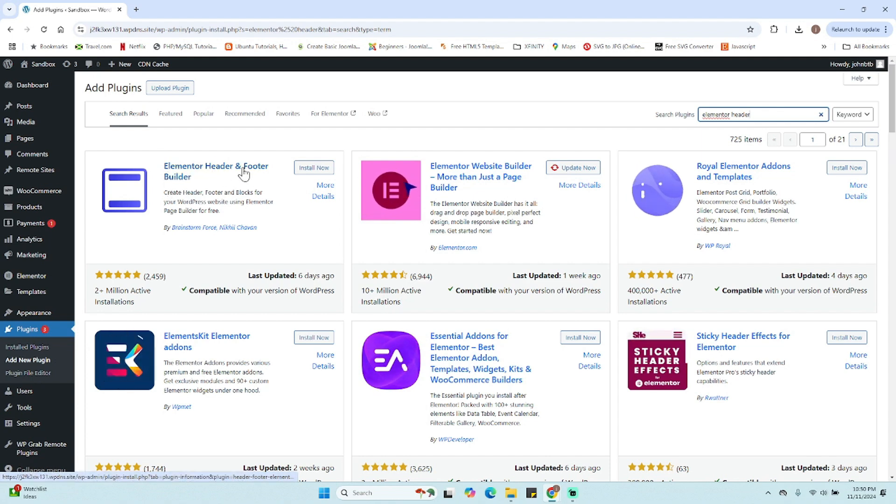
click(311, 169)
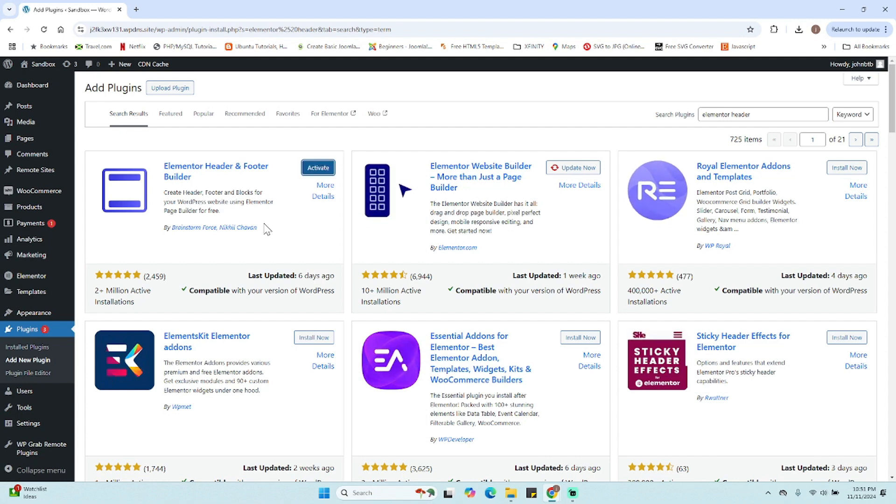
click(318, 169)
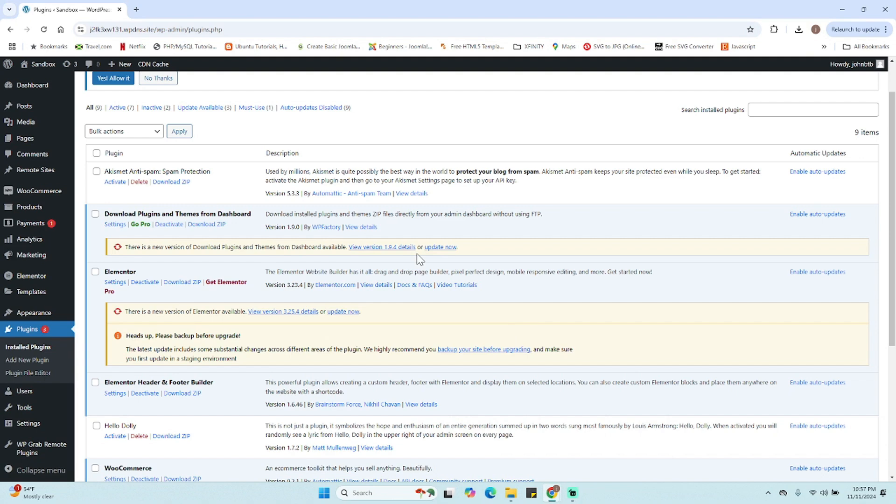
- Open the Elementor Header & Footer Builder templates page under Appearance
scroll(291, 306, down, 1)
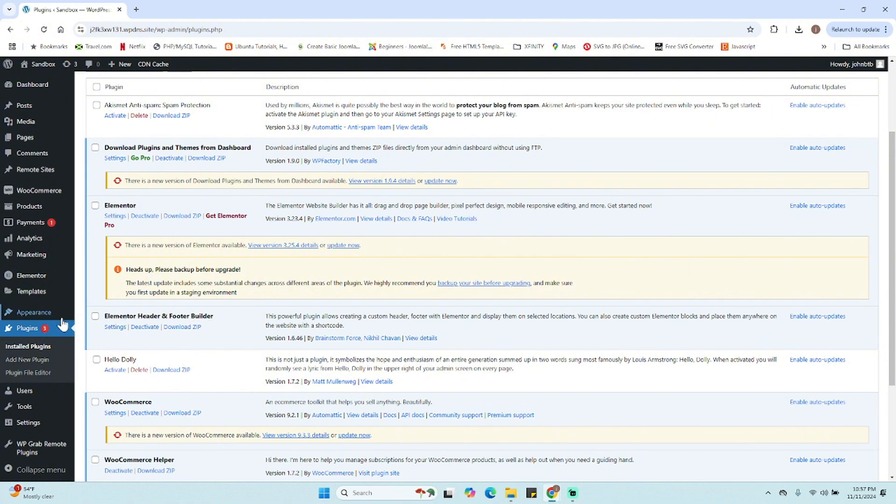
mouse_move(56, 319)
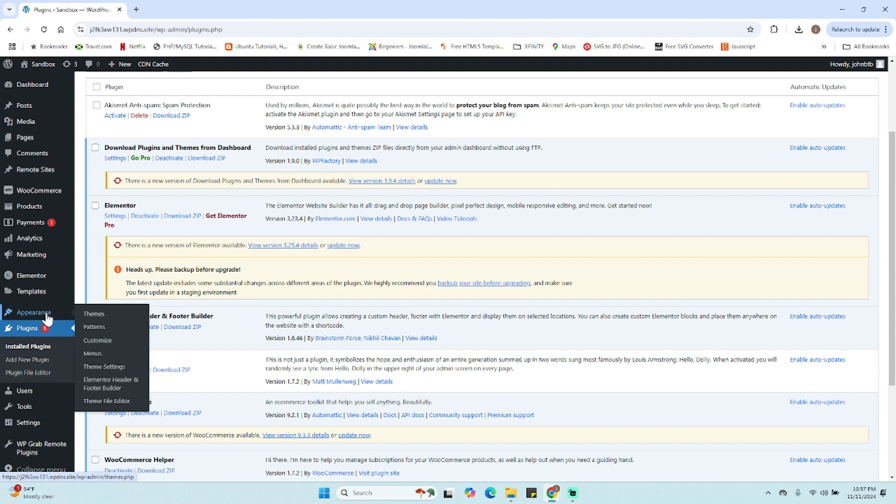
click(94, 390)
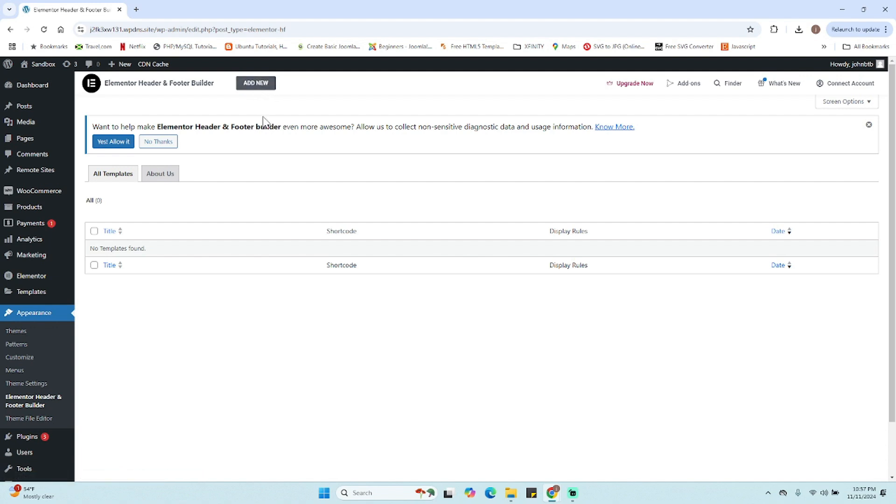
- Open the live site in a new browser tab to view it
mouse_move(43, 64)
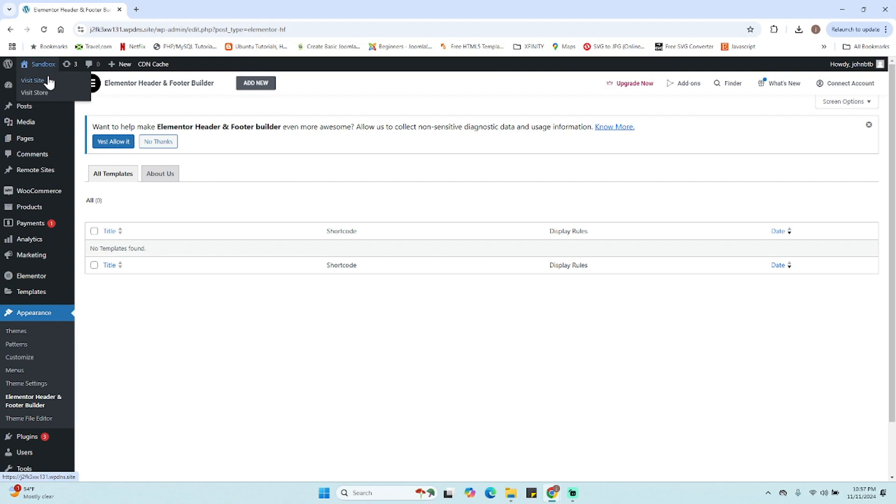
right_click(49, 80)
click(73, 88)
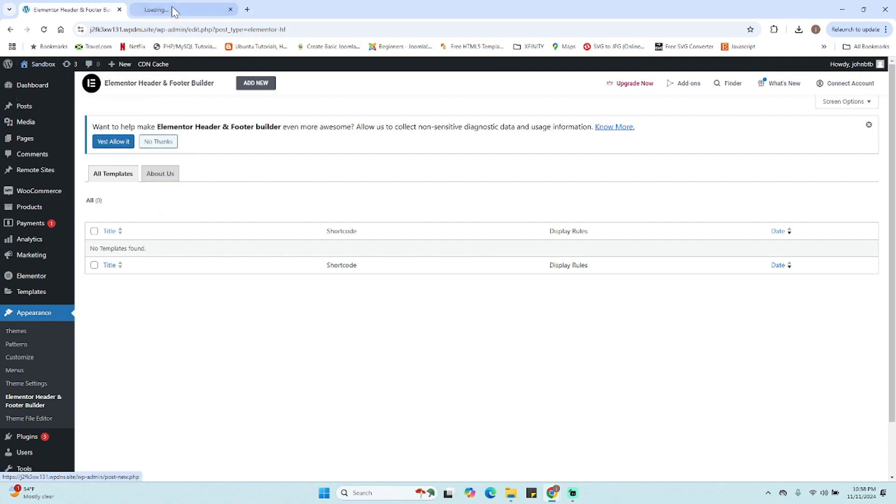
click(173, 10)
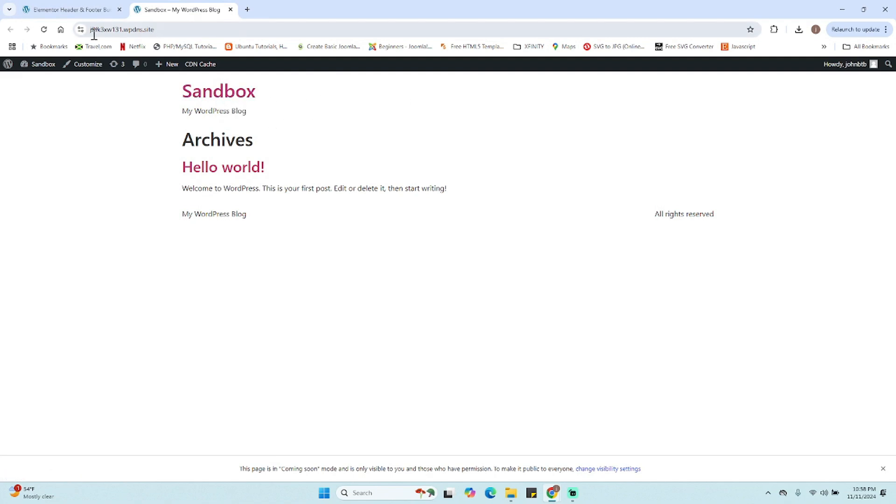
- Return to the admin tab and open the Menus editor
click(65, 10)
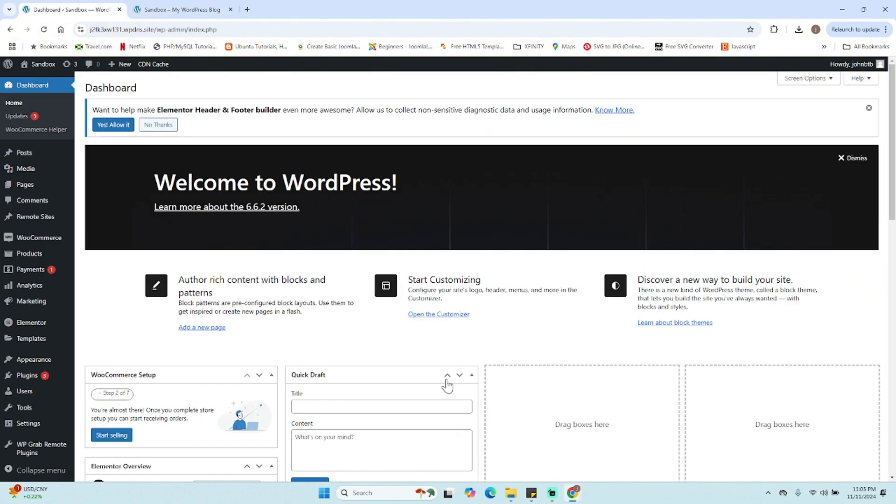
mouse_move(35, 223)
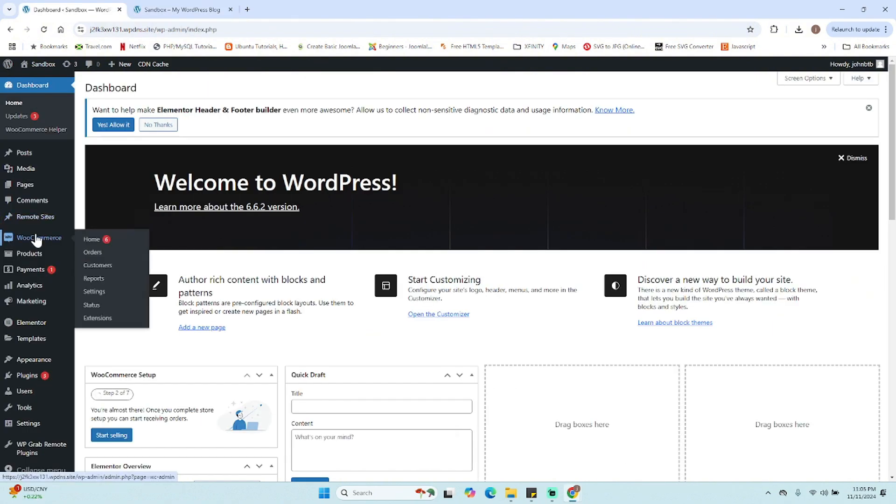
mouse_move(39, 367)
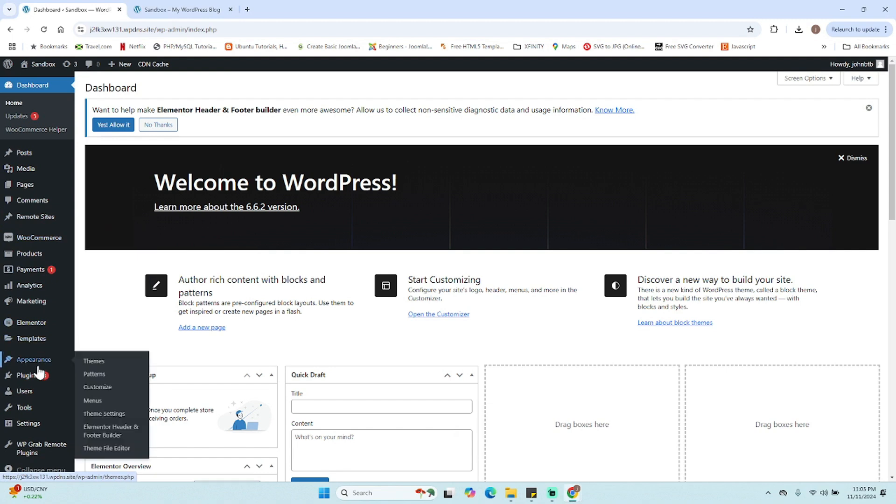
click(106, 404)
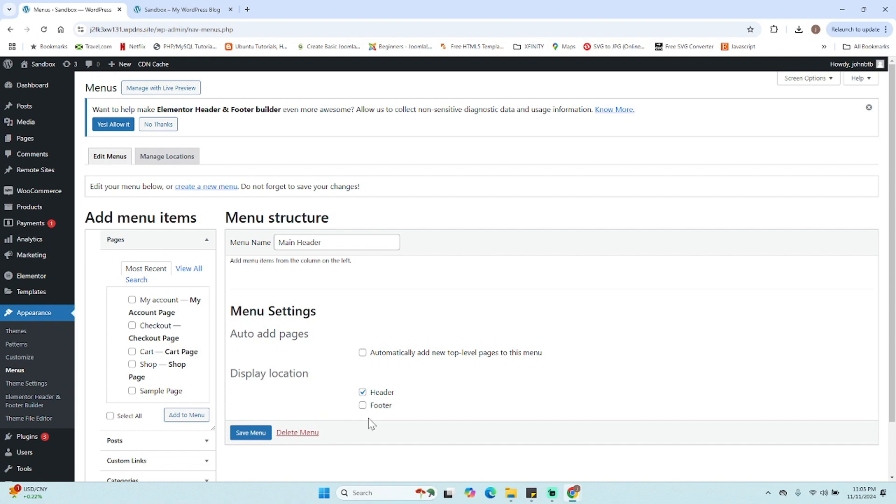
- Save the Main Header menu with its Header display location
triple_click(322, 243)
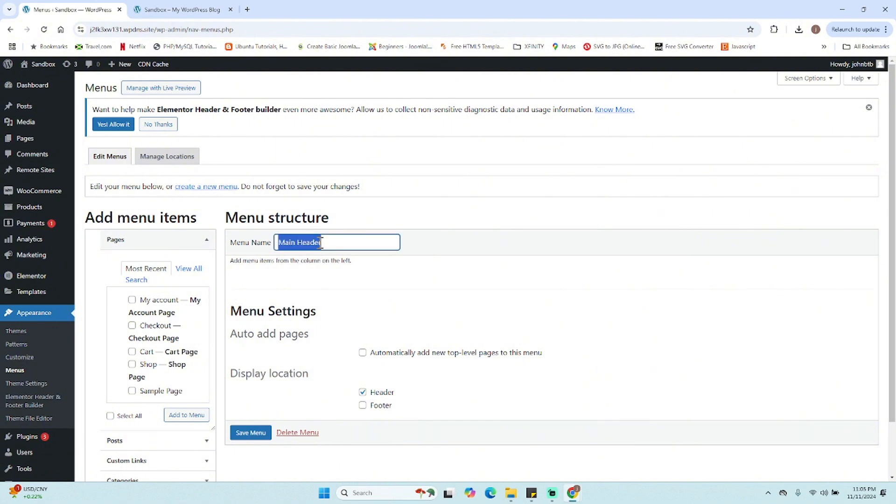
click(354, 245)
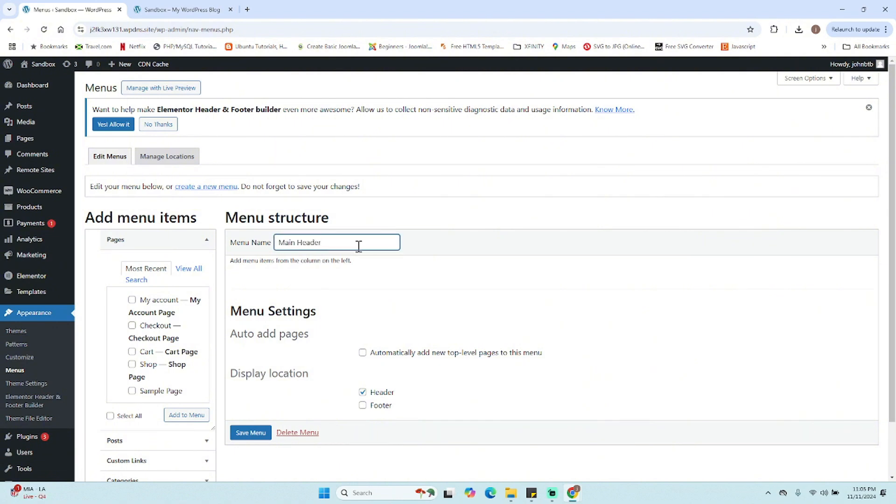
click(350, 285)
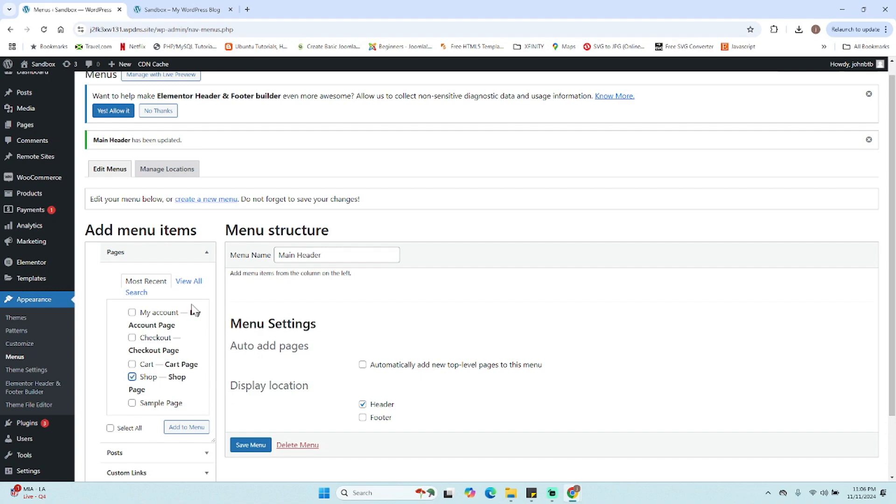
- Add a custom link named Home with URL # to the Main Header menu
click(164, 372)
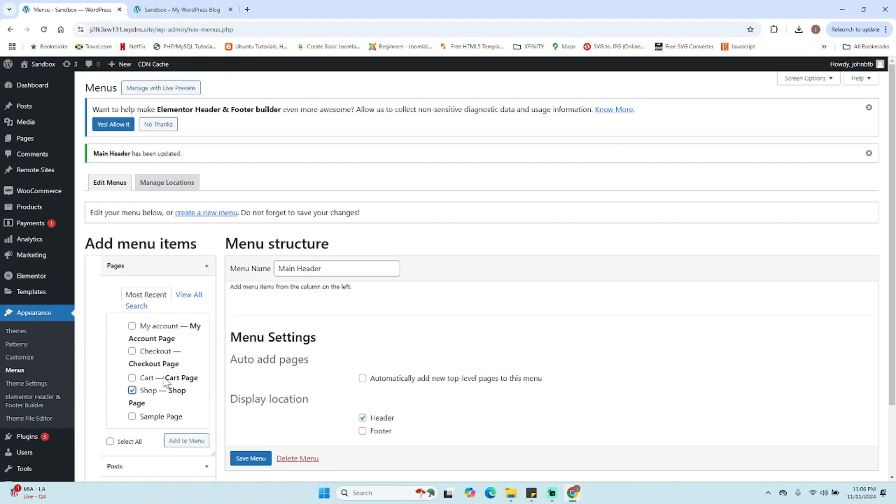
scroll(164, 373, down, 2)
click(141, 405)
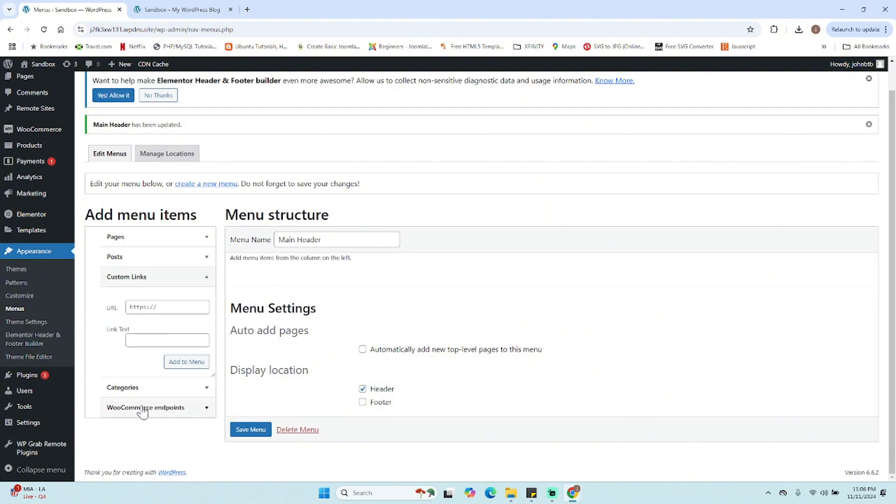
click(135, 342)
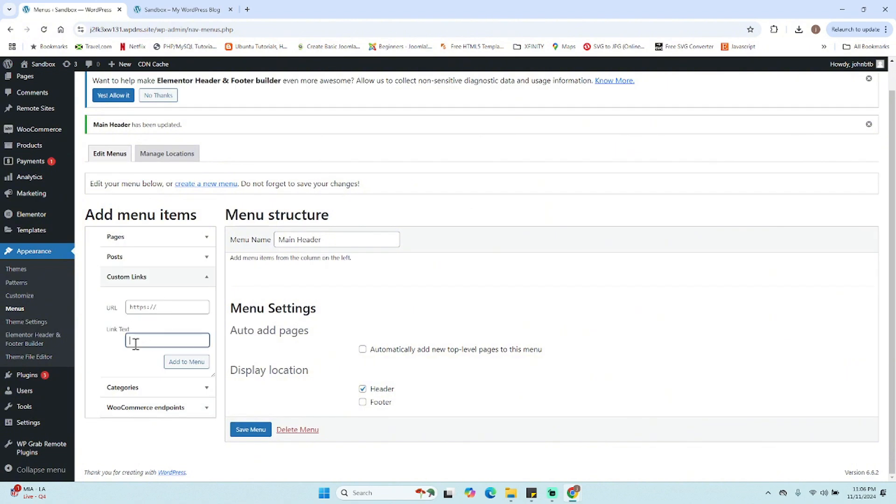
text(Home)
click(153, 307)
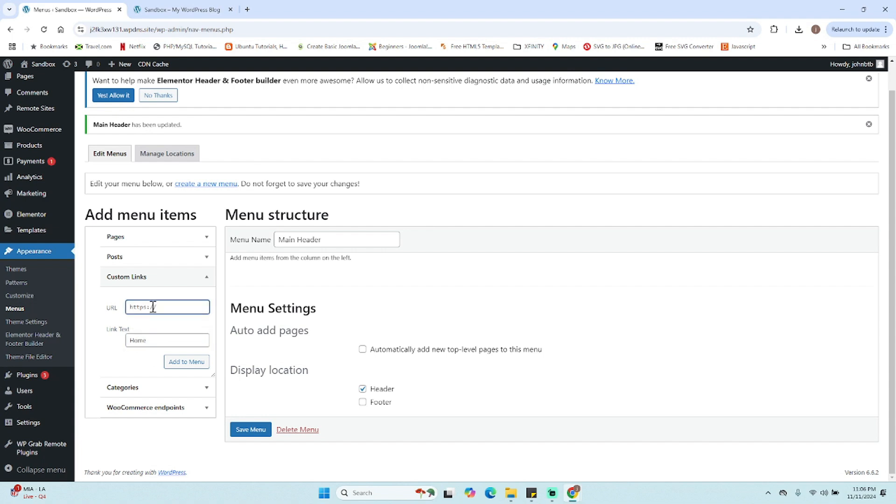
text(#)
click(186, 362)
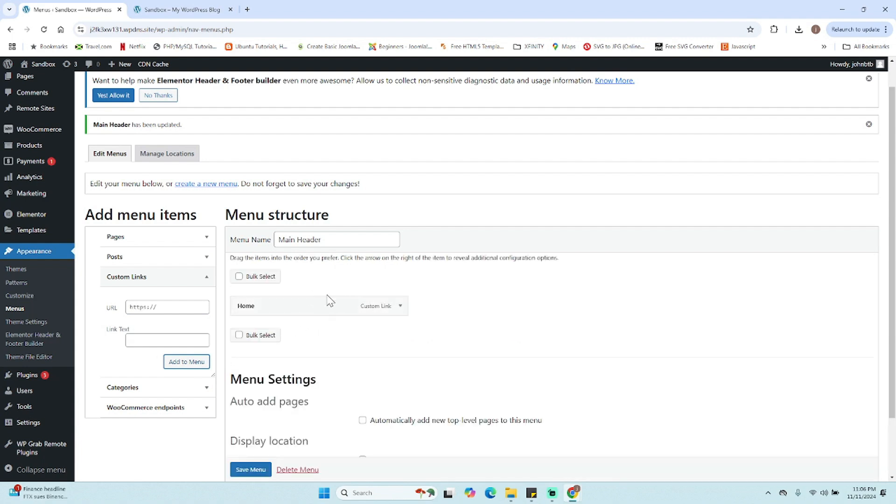
- Add a custom link named About with URL # to the menu
click(161, 346)
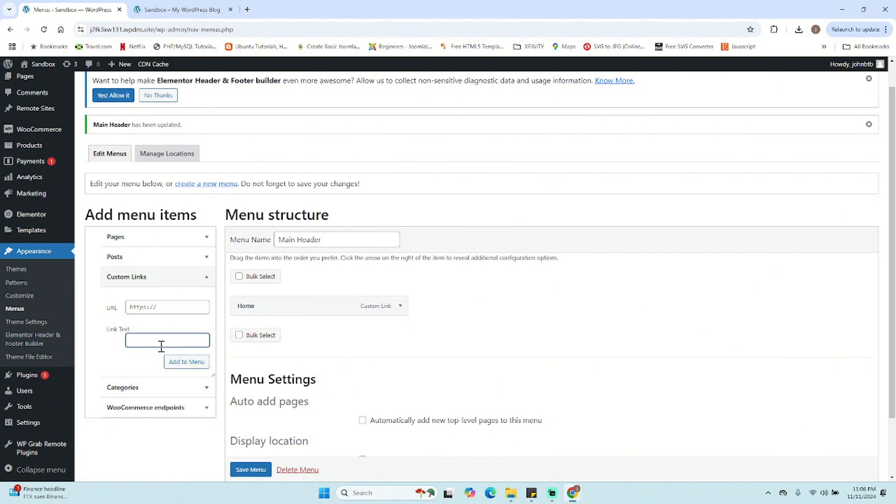
text(About)
click(140, 307)
text(#)
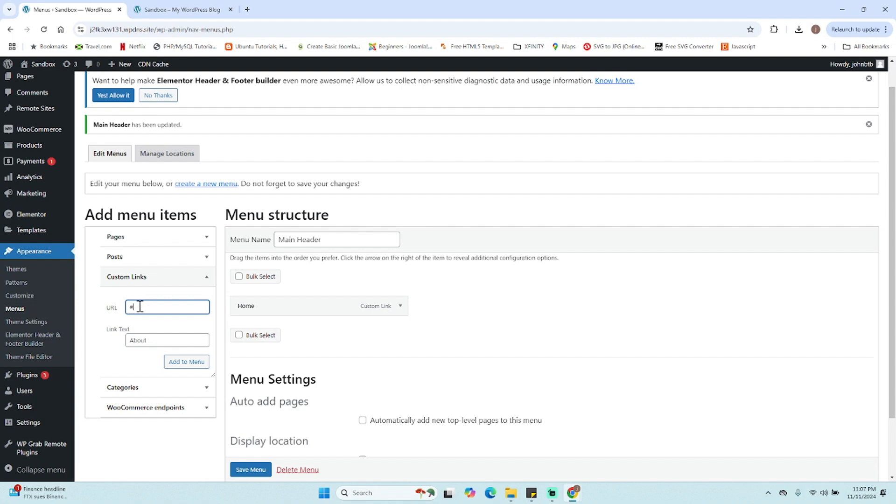
click(193, 367)
- Add a custom link named Service with URL # to the menu
click(145, 340)
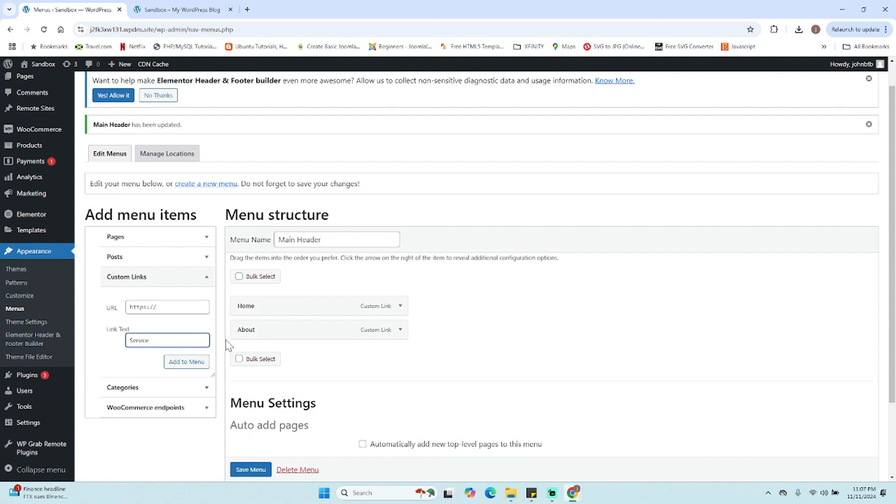
click(143, 301)
text(#)
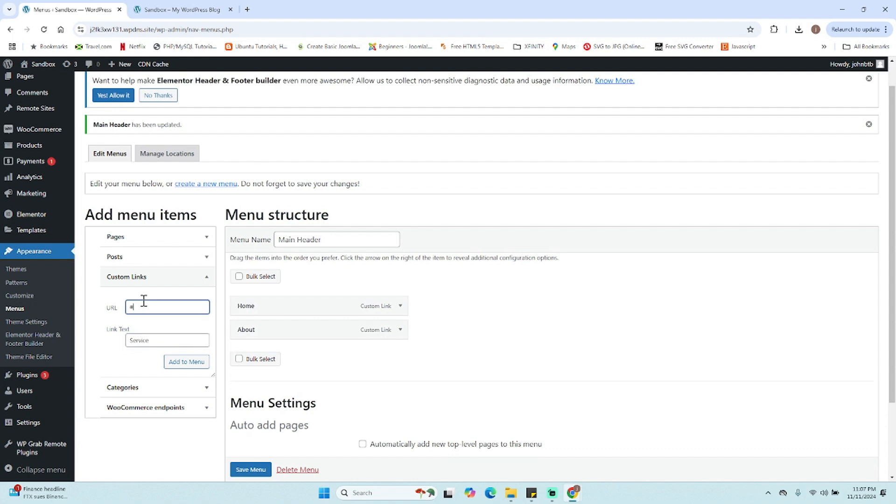
click(191, 366)
- Add a custom link named Blog with URL # to the menu
click(150, 342)
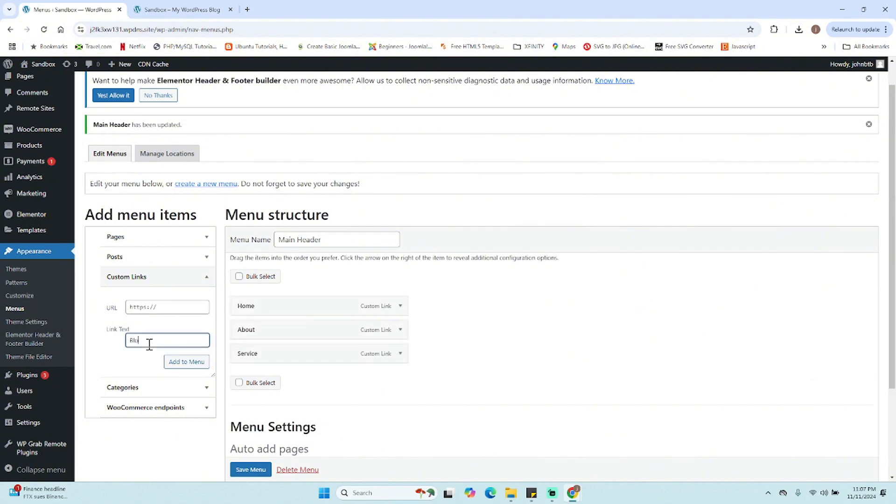
click(136, 306)
text(#)
click(189, 362)
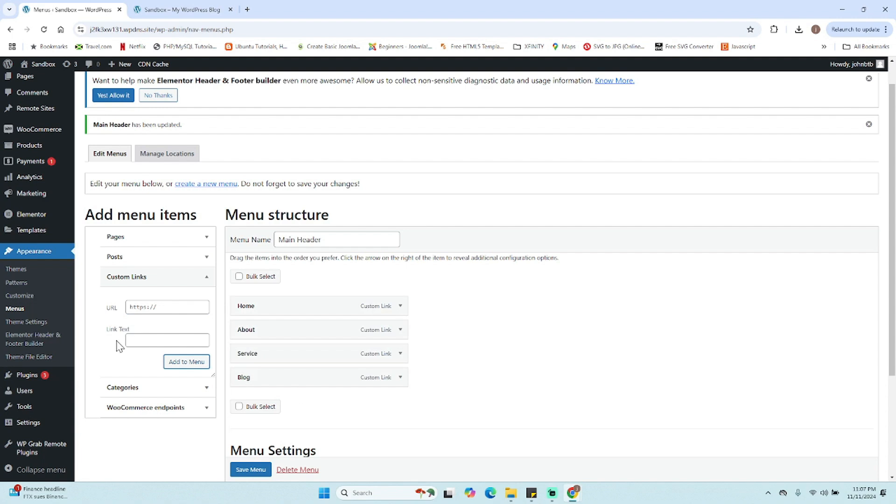
- Add a custom link named Contact with URL # to the menu and save the menu
click(143, 343)
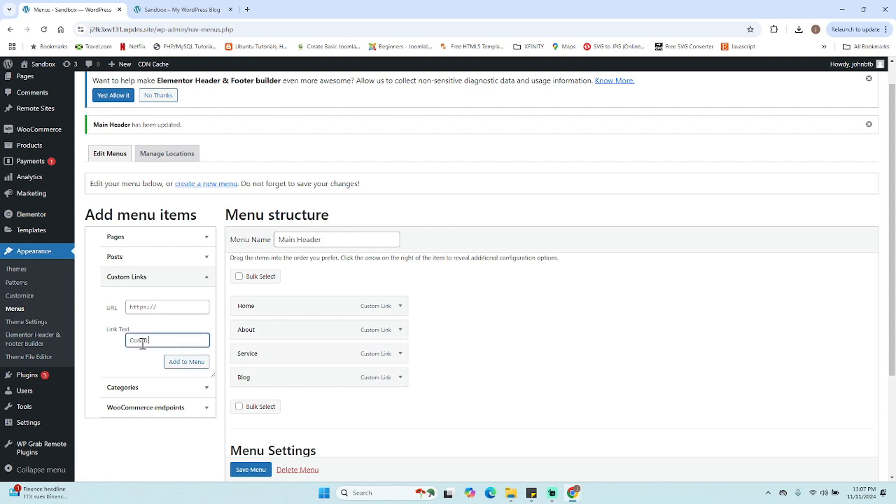
text(Con)
text(act)
click(159, 302)
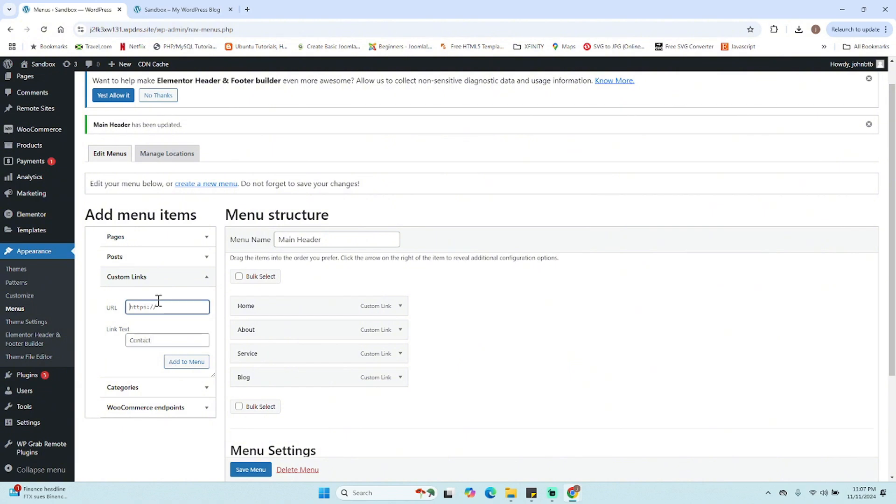
text(#)
click(189, 362)
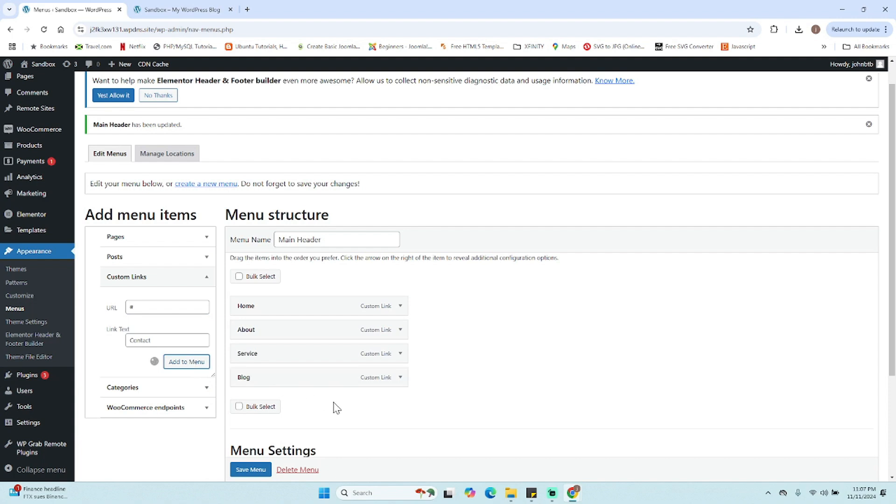
click(252, 470)
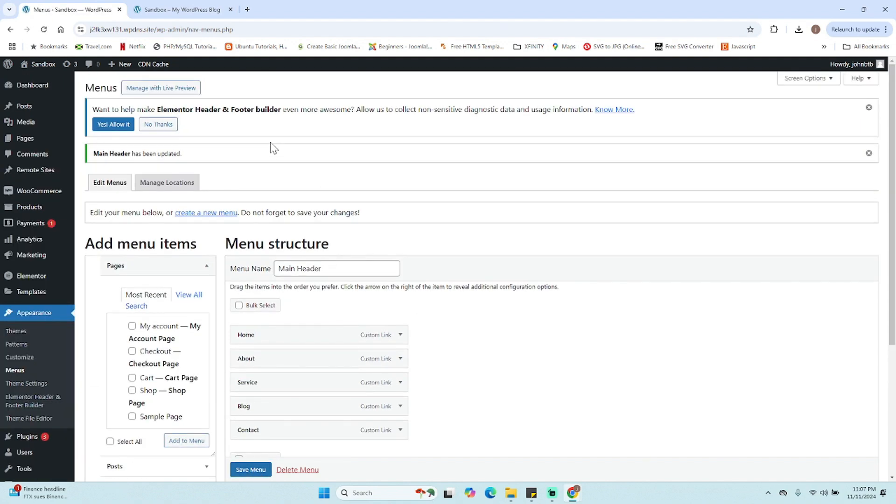
- Reload the site's front page to check the header menu, then return to the Menus page
click(156, 6)
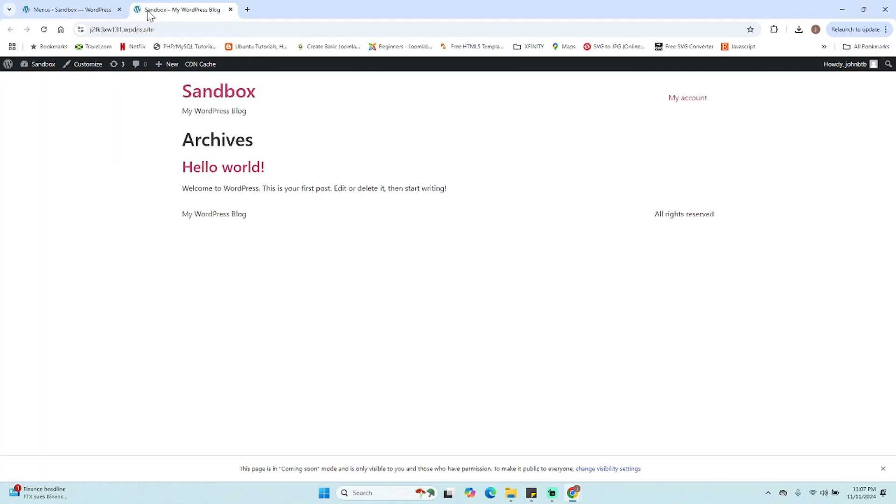
click(44, 30)
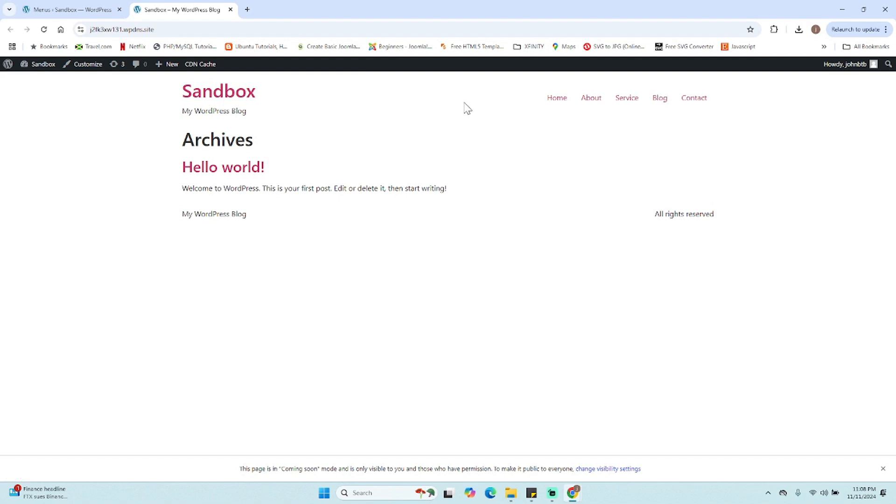
click(97, 11)
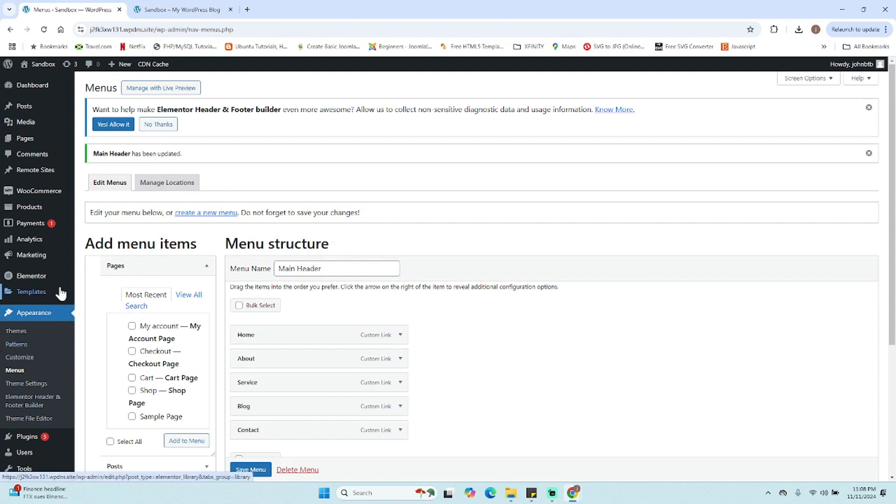
- Create a new Elementor Header & Footer Builder template titled First Header, correcting the title's spelling
scroll(60, 292, down, 1)
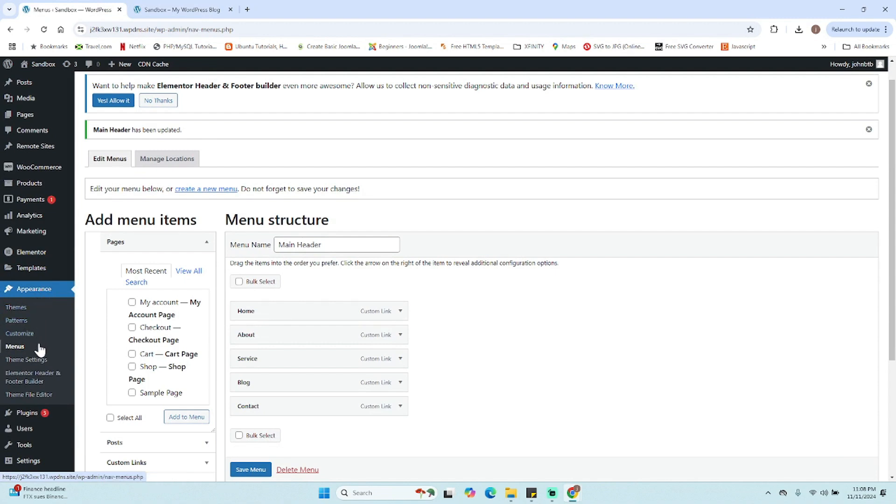
click(29, 381)
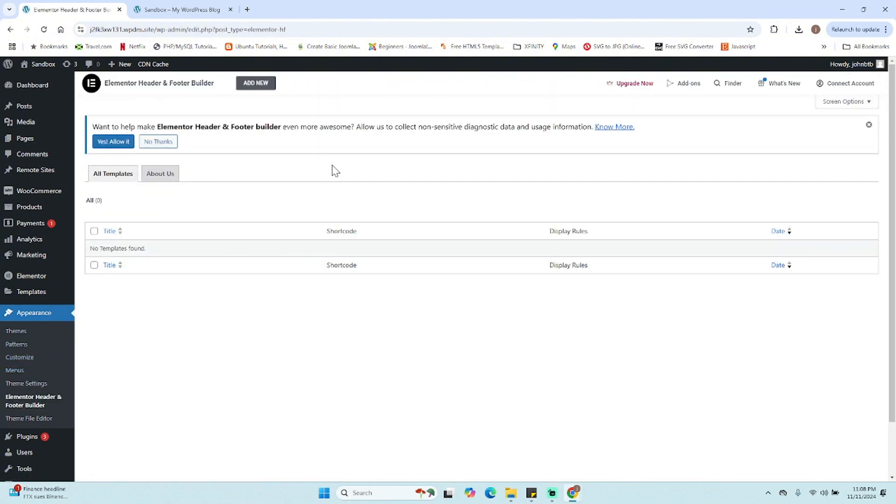
click(249, 86)
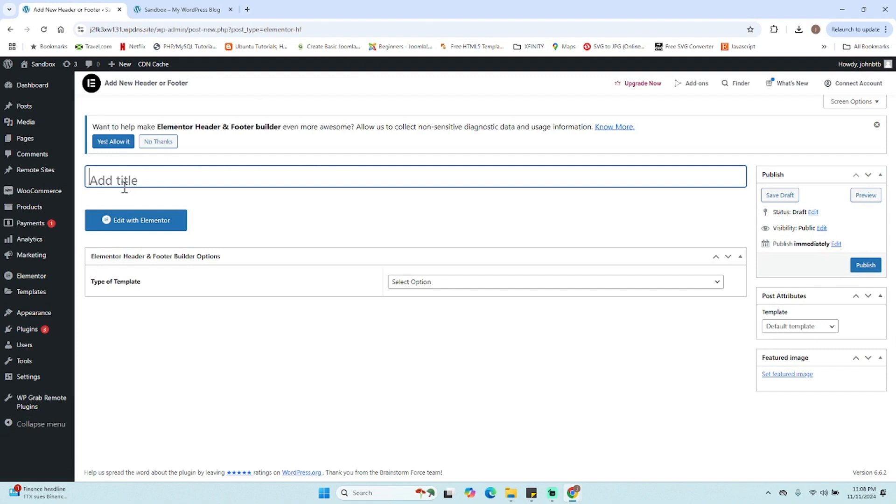
text(Fisrt Header)
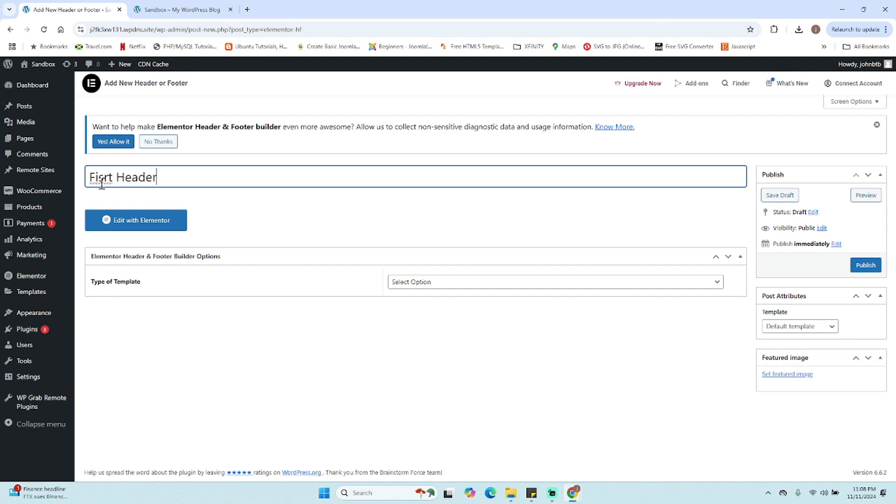
right_click(106, 185)
click(119, 194)
- Set the template type to Header and display it on the Entire Website
click(466, 283)
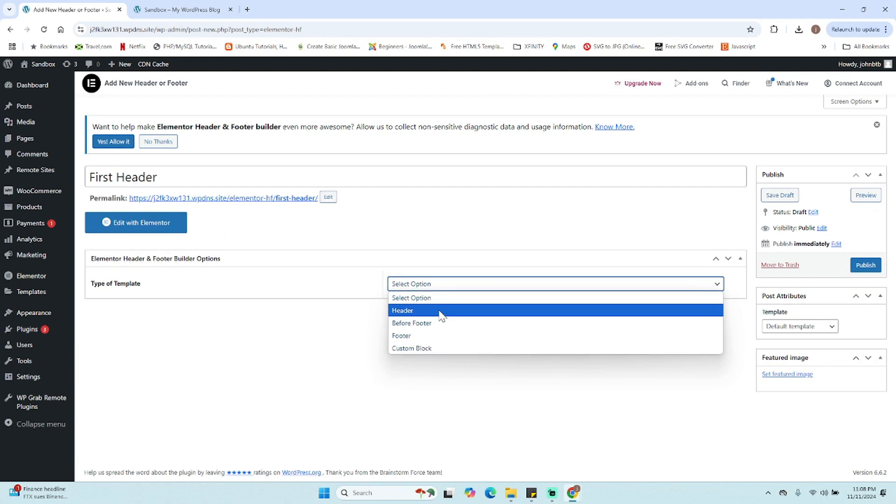
click(427, 315)
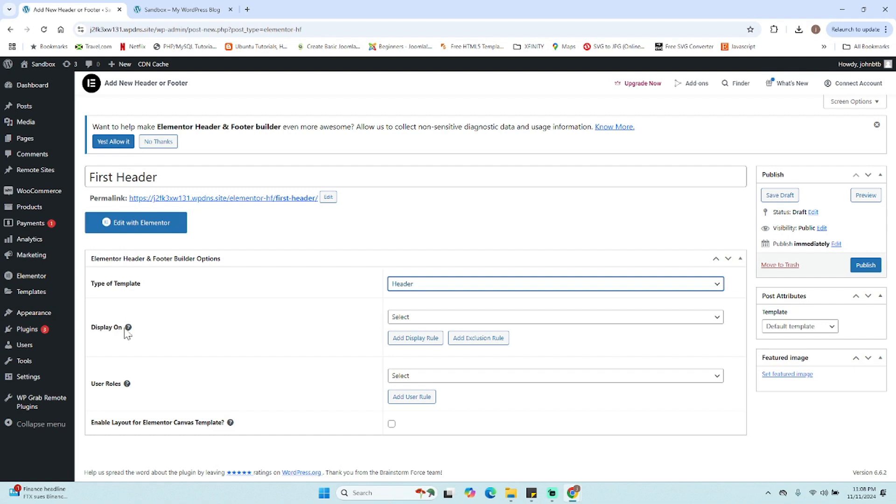
click(421, 321)
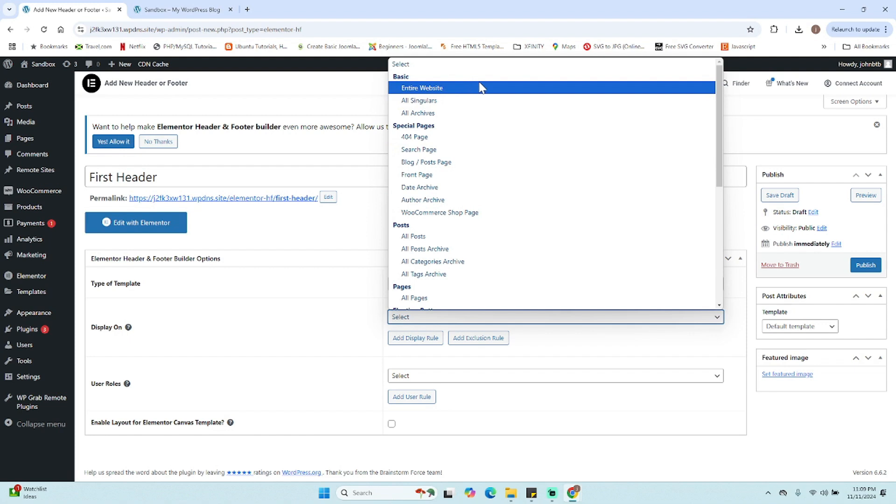
click(450, 88)
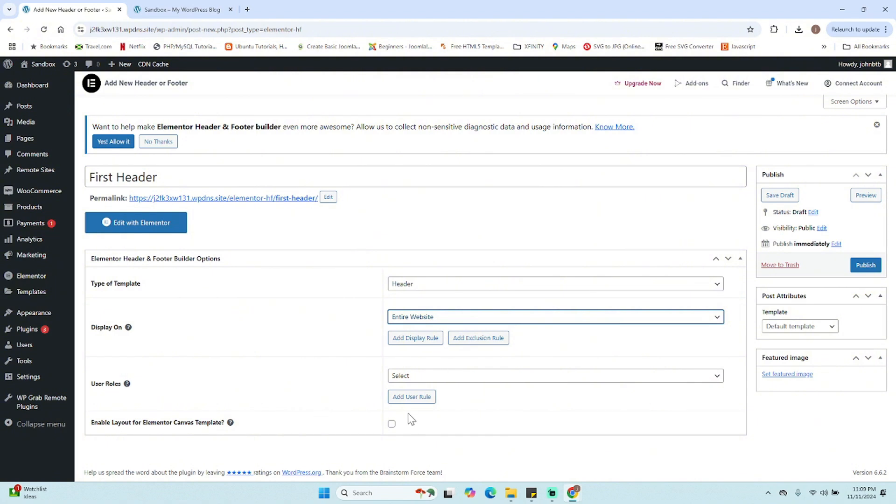
- Set the user roles to All and publish the template
click(442, 380)
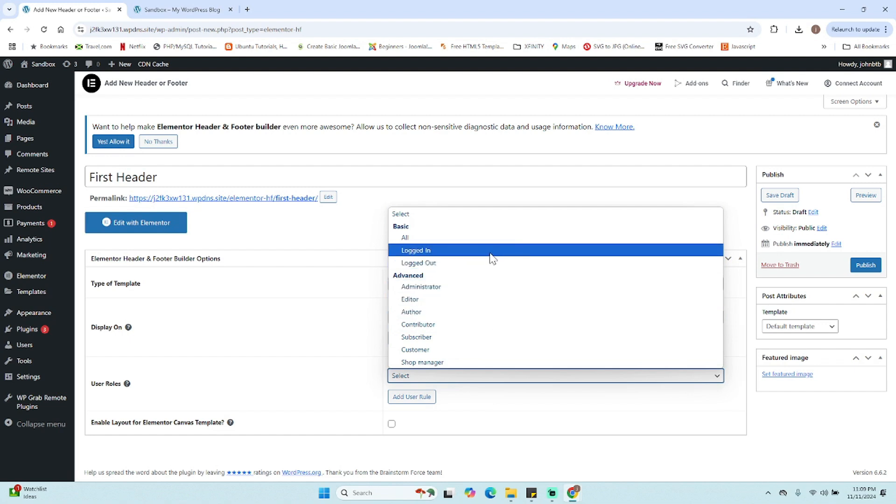
click(441, 239)
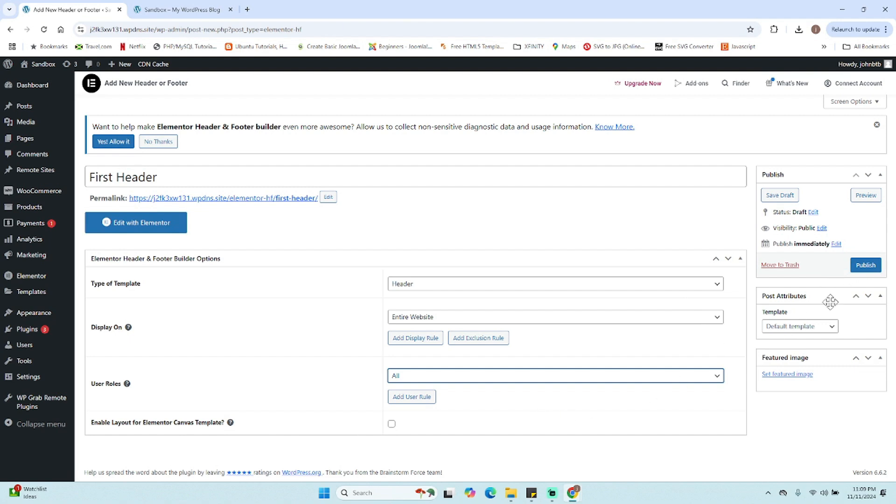
click(876, 271)
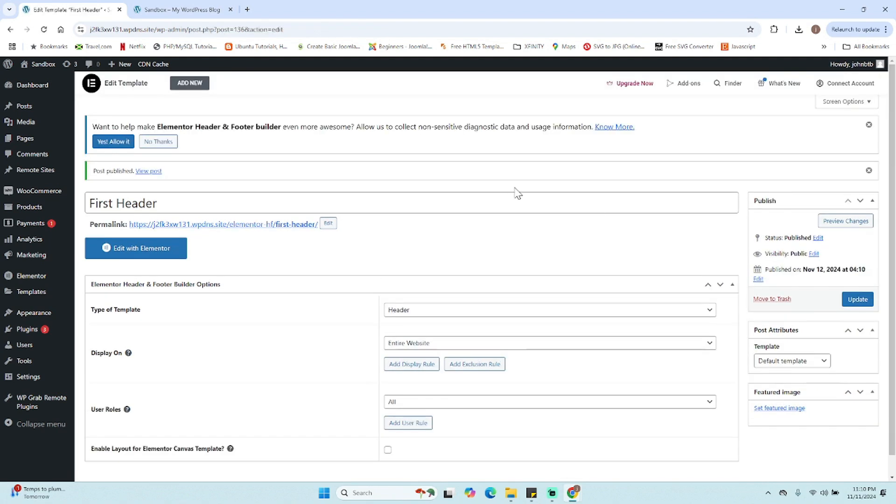
- Open the template in Elementor, add a three-column Flexbox container, and set its width to 1600 px
click(154, 252)
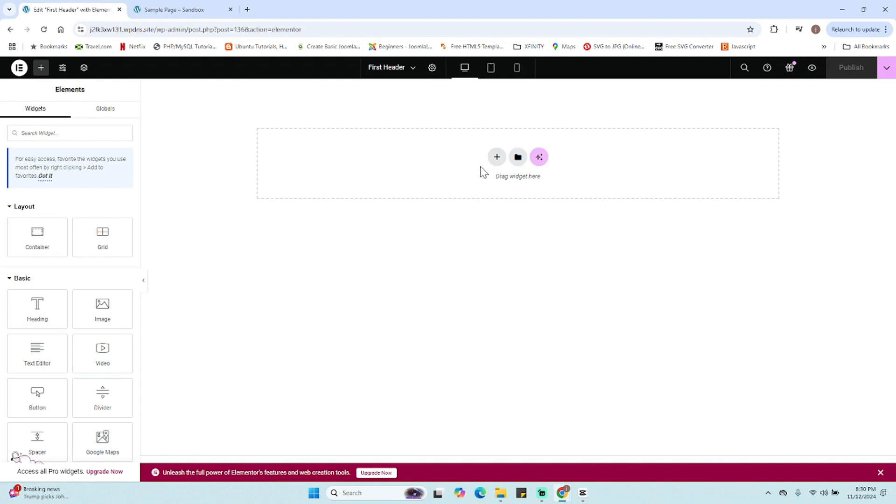
click(497, 158)
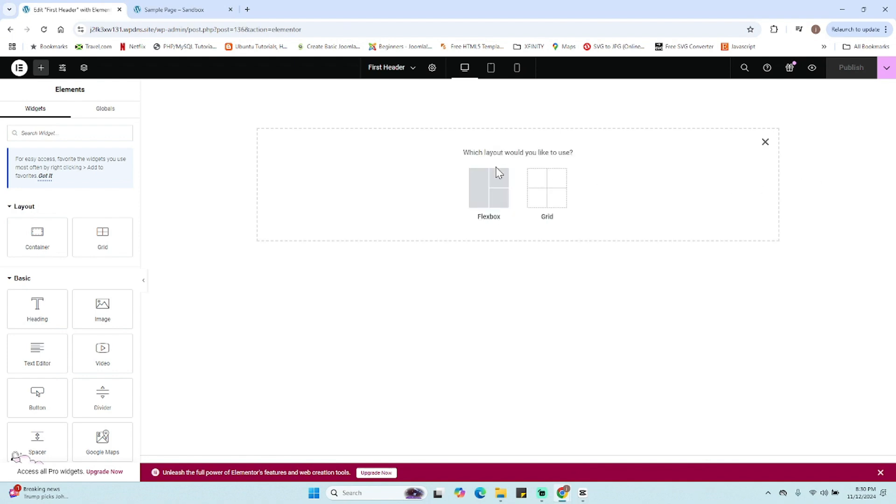
click(478, 184)
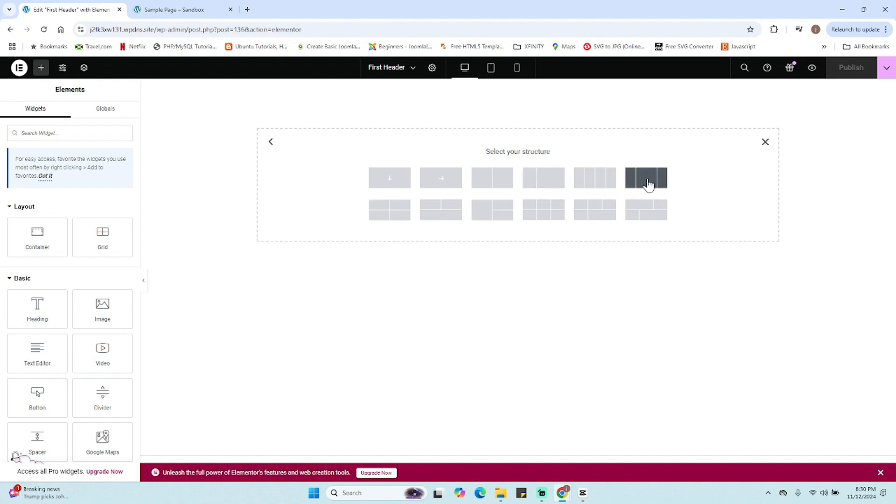
click(634, 191)
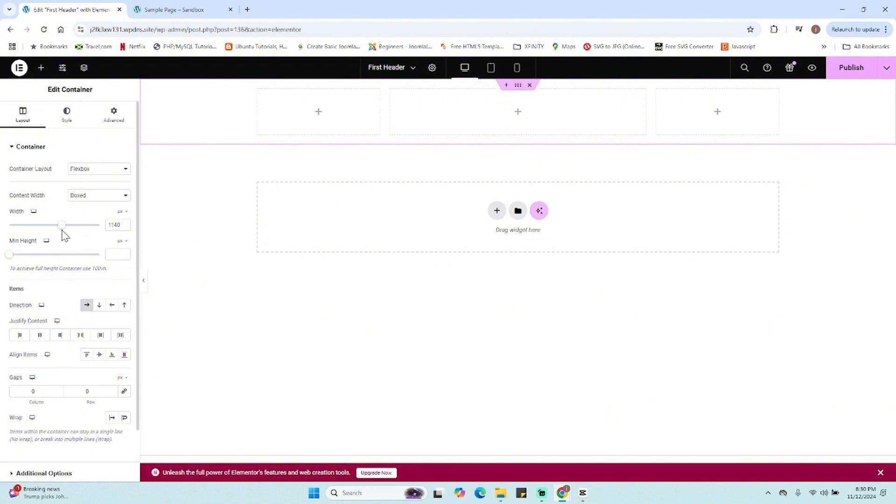
drag(61, 230, 99, 226)
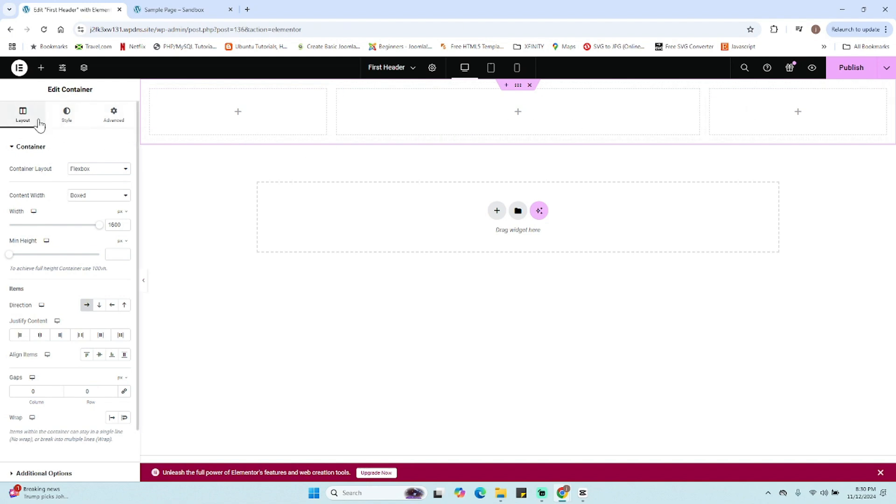
- Place an Image widget in the first column and set its resolution to Full
click(41, 69)
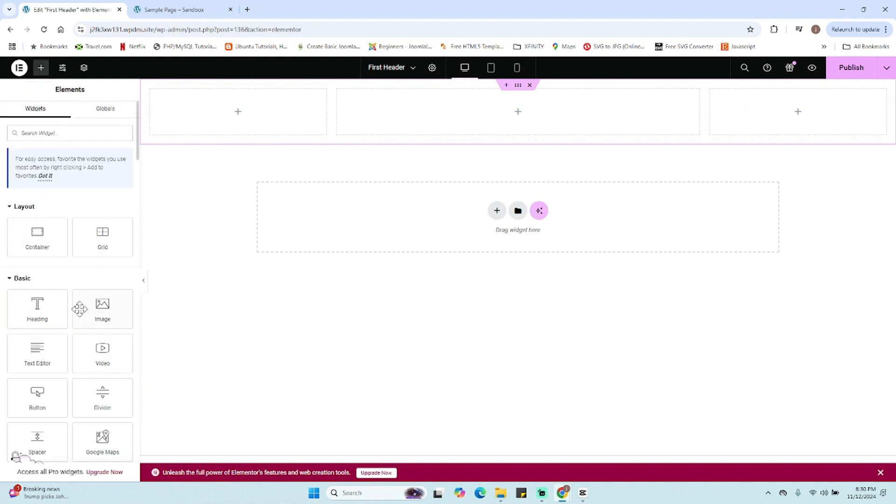
drag(79, 309, 200, 109)
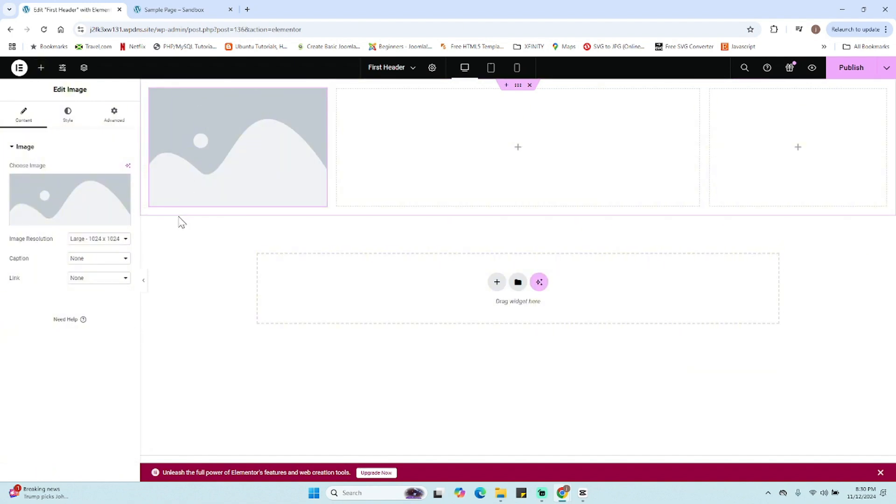
click(104, 239)
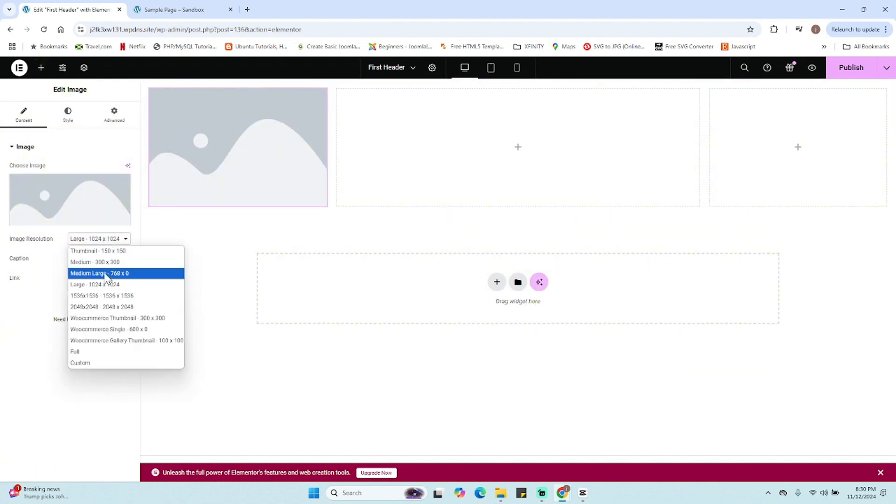
click(104, 356)
- Choose the green logo image from the Media Library for the Image widget
click(60, 205)
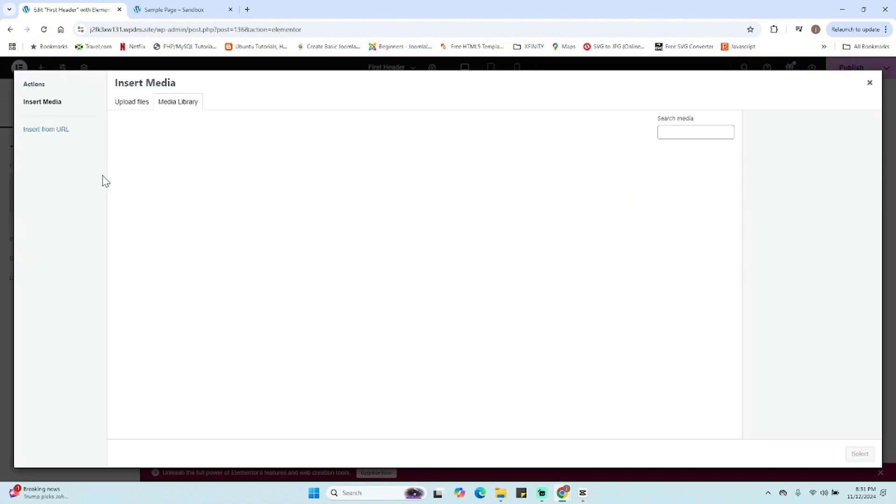
click(156, 183)
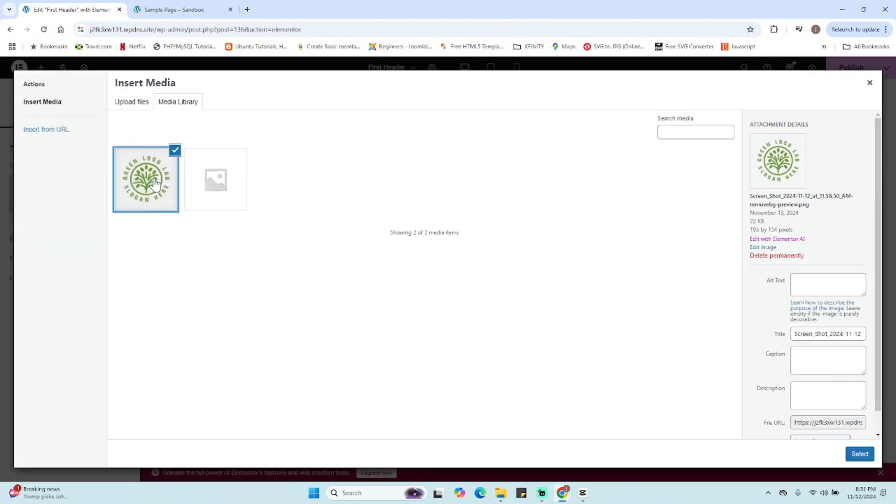
click(860, 453)
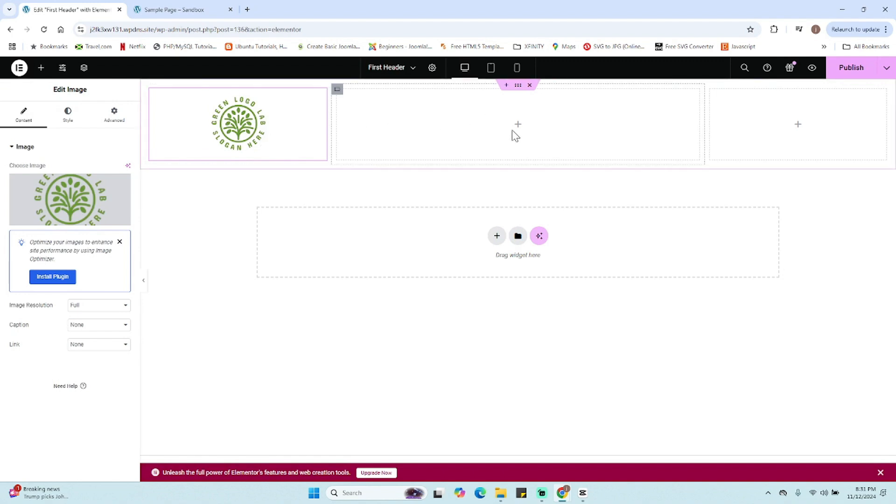
- Search the widgets for menu and place a Navigation Menu widget in the middle column
click(41, 68)
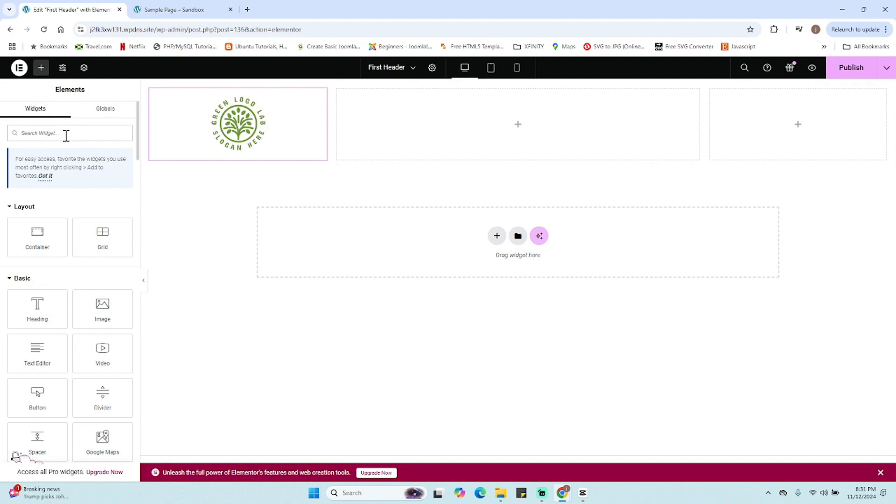
text(menu)
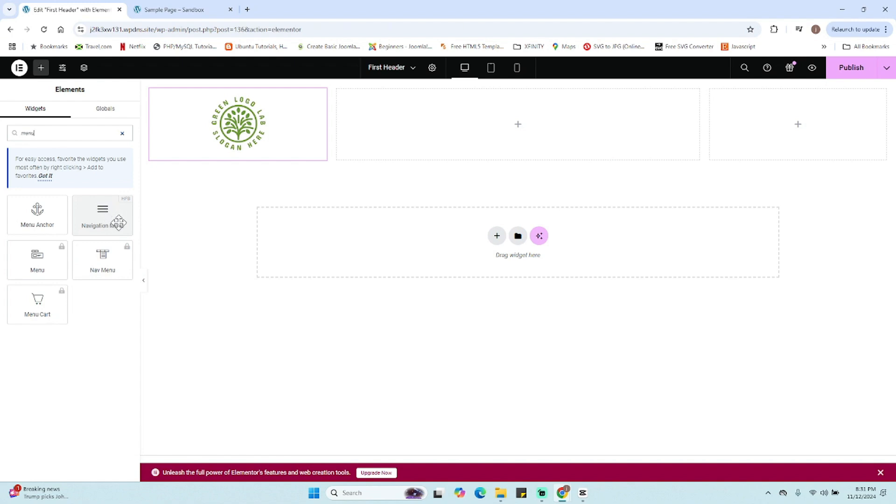
drag(117, 220, 472, 136)
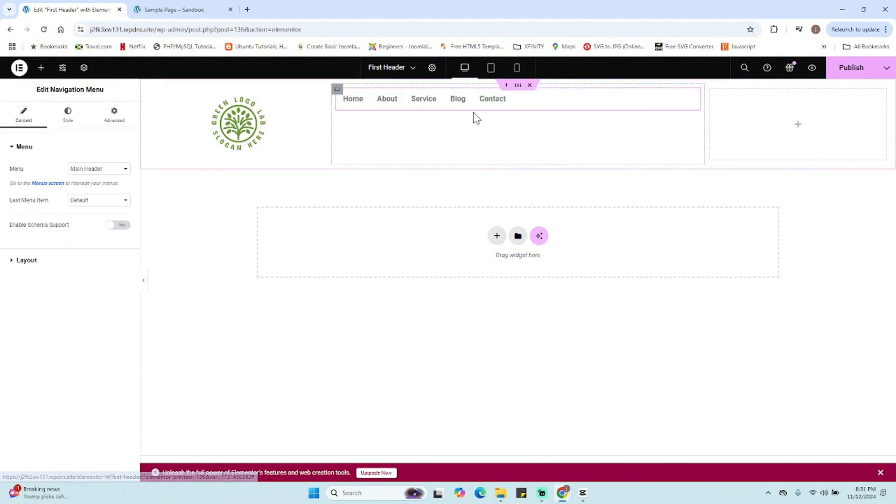
- Center the middle column's items both horizontally and vertically using Align Items and Justify Content
click(333, 93)
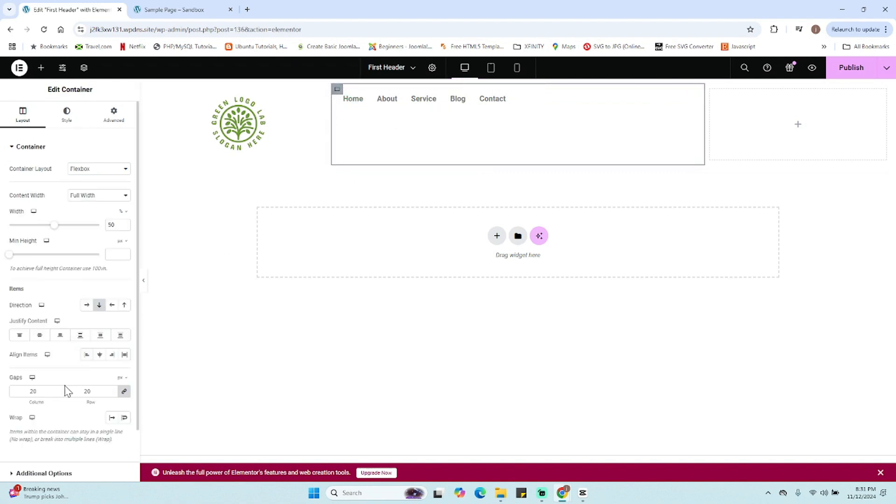
click(100, 355)
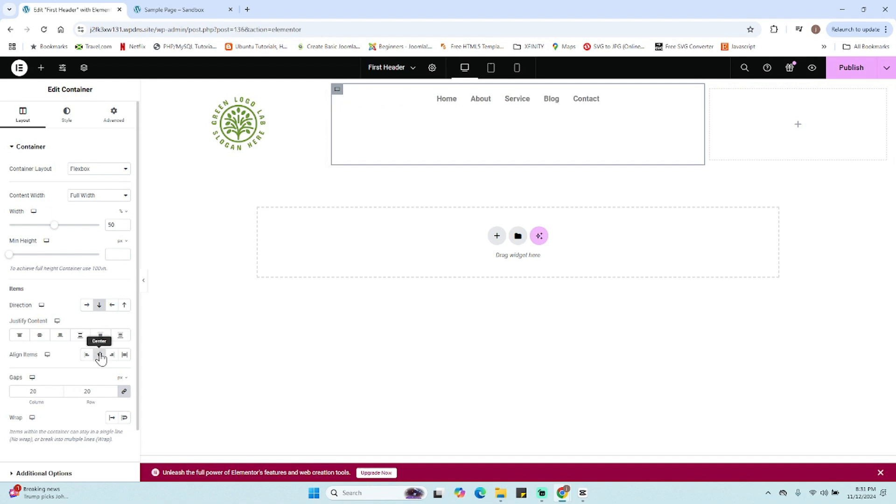
click(39, 336)
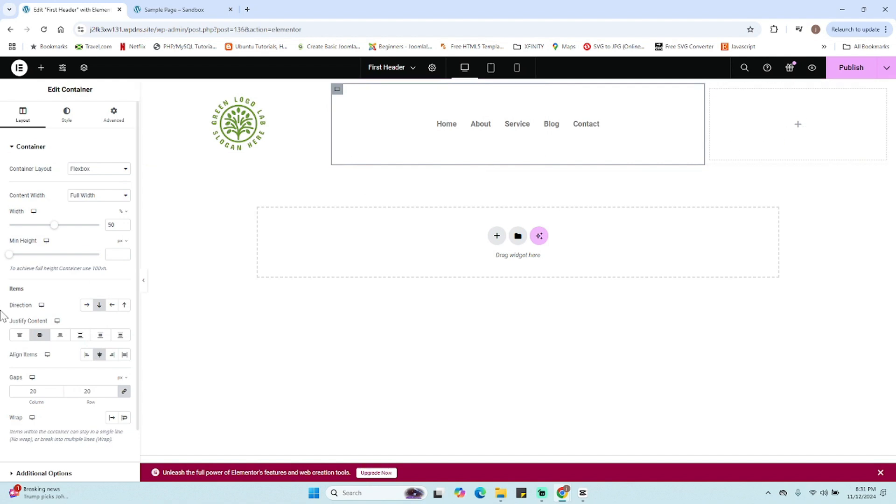
- Add a Button widget into the third column of the header
click(41, 67)
scroll(53, 361, down, 1)
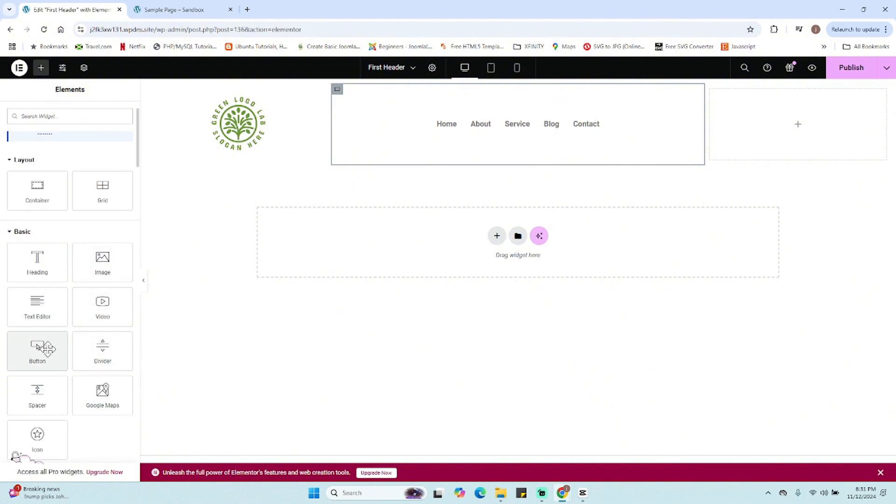
drag(44, 345, 793, 147)
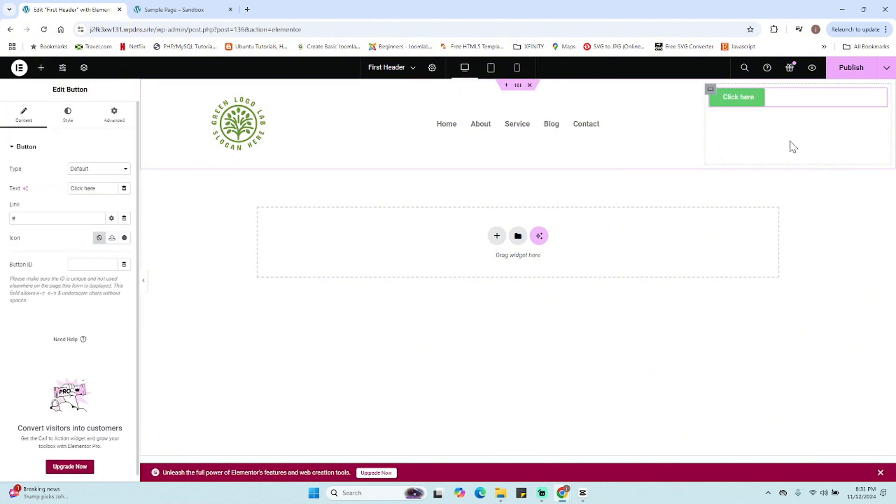
- Center the third column's button both horizontally and vertically using Align Items and Justify Content
click(710, 89)
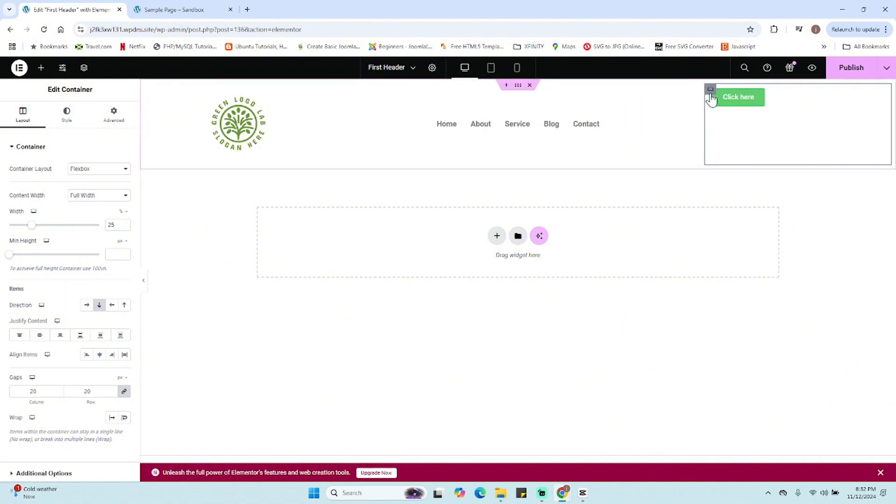
click(99, 354)
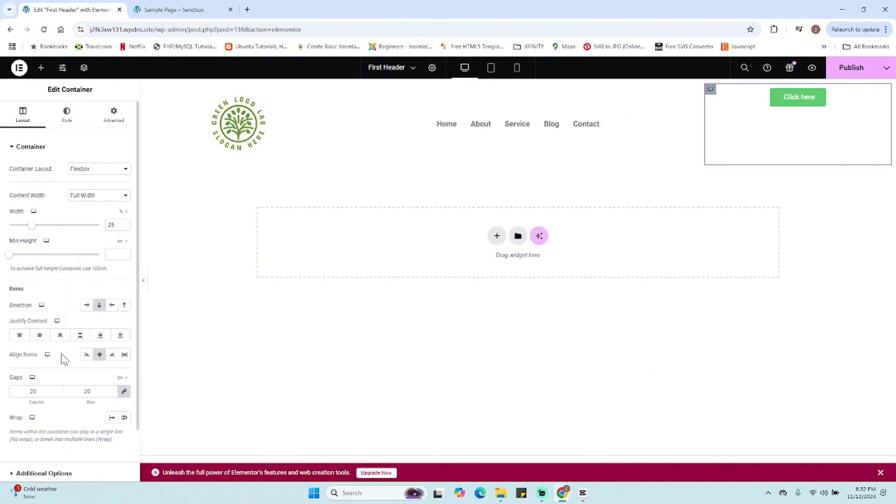
click(40, 335)
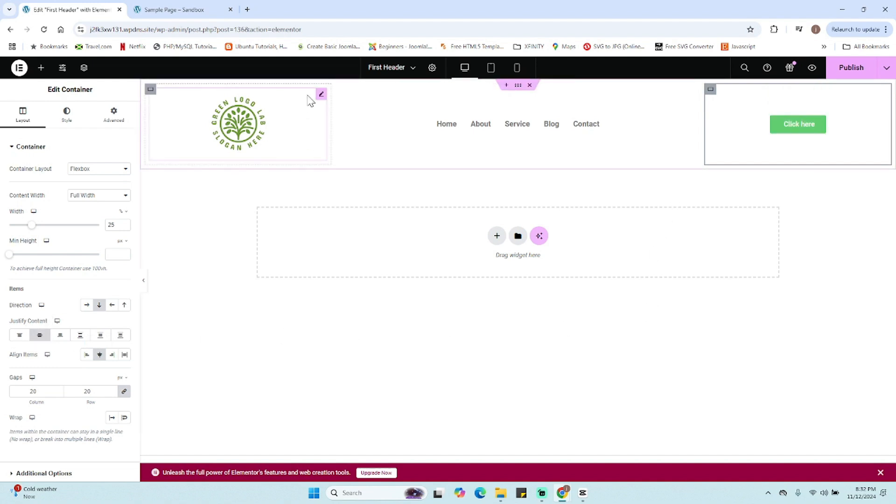
- Center the first column's logo both vertically and horizontally using Justify Content and Align Items
click(150, 90)
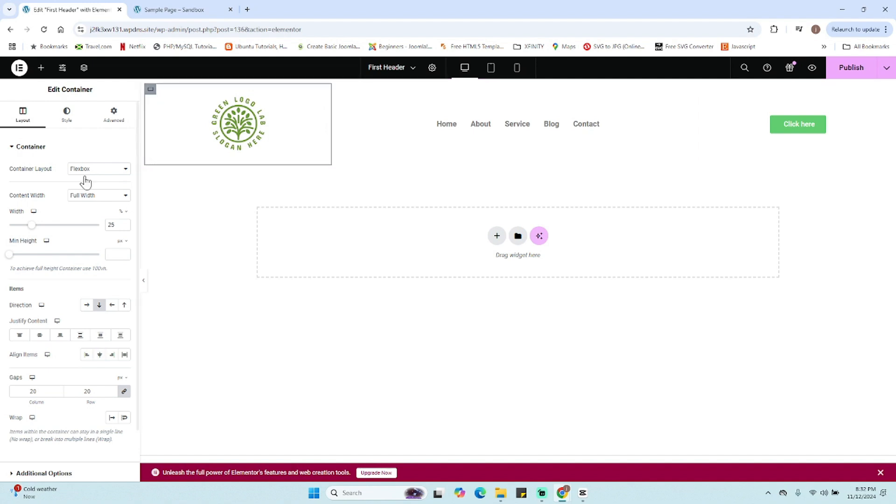
click(39, 336)
click(99, 355)
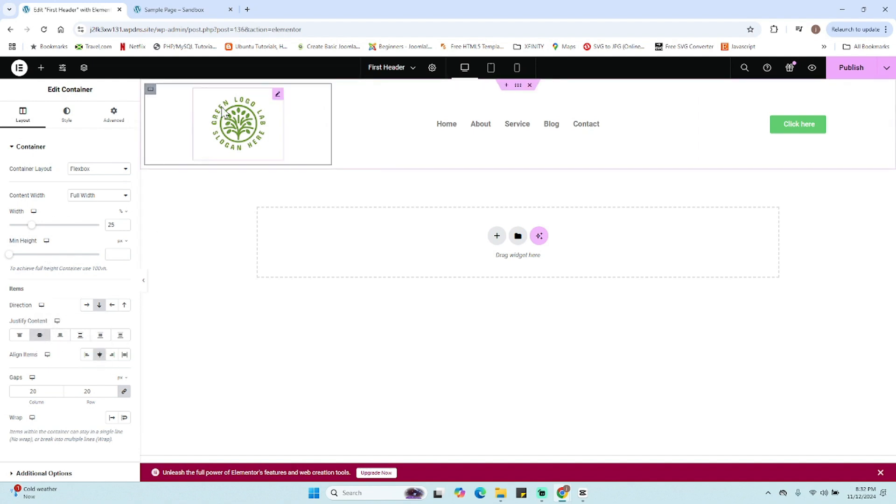
- Style the logo image with a max width of 100% and a width of about 146 px
click(278, 96)
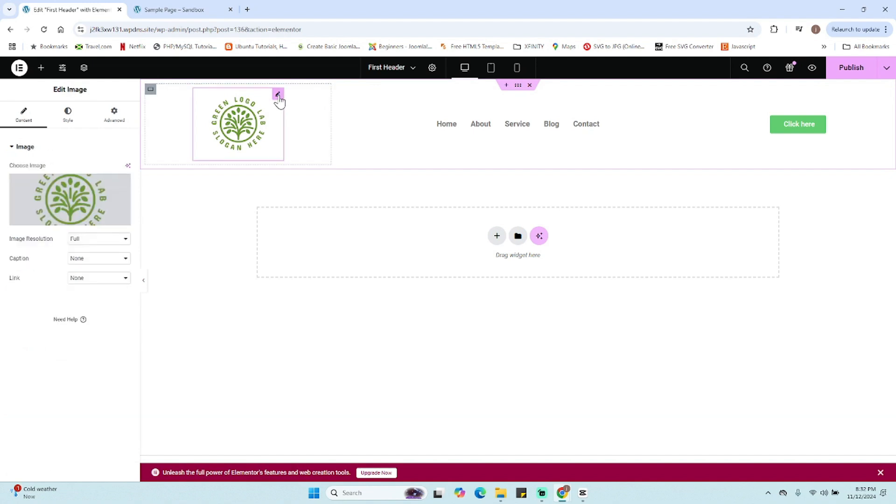
click(67, 117)
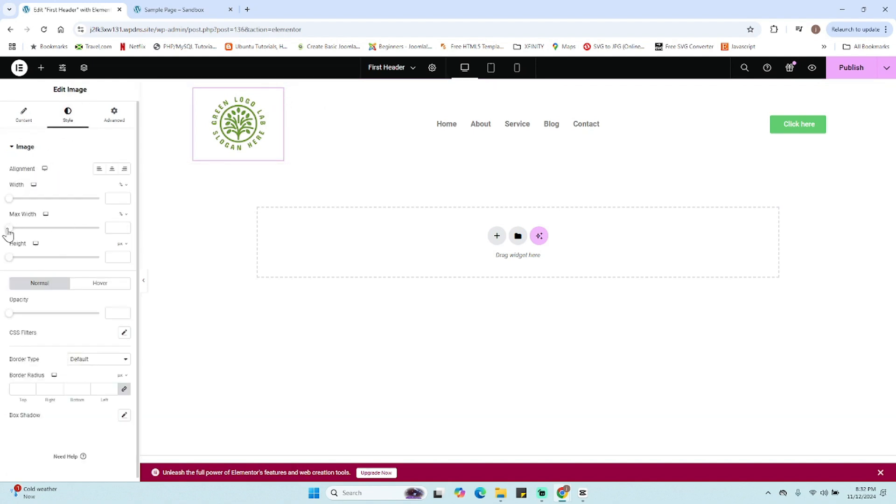
drag(9, 229, 122, 227)
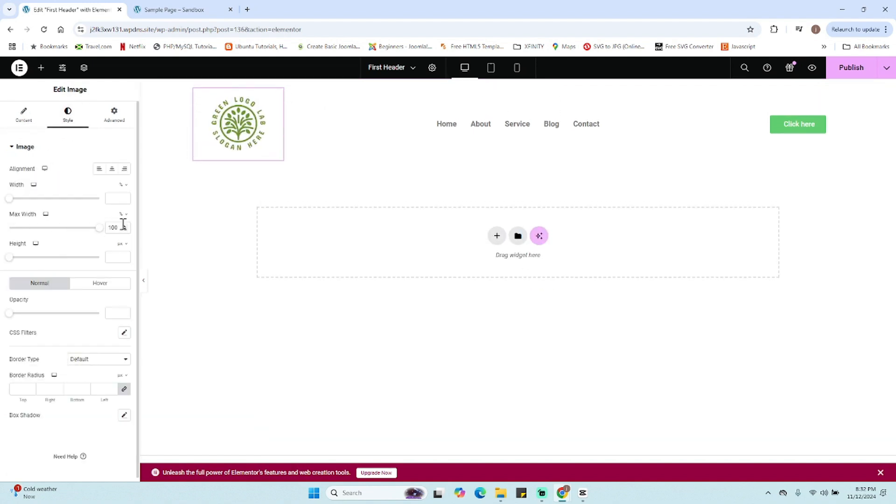
click(122, 186)
click(120, 188)
drag(9, 200, 23, 205)
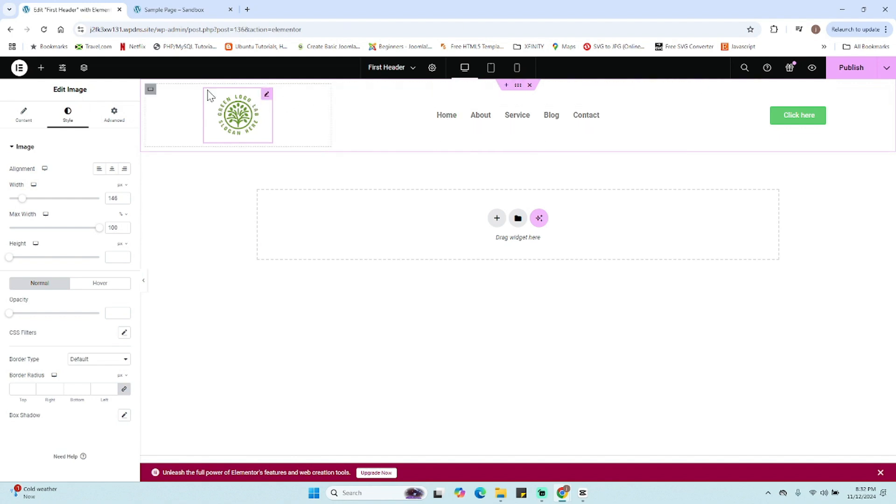
- Set the outer header container's padding to 0 on all sides
click(518, 86)
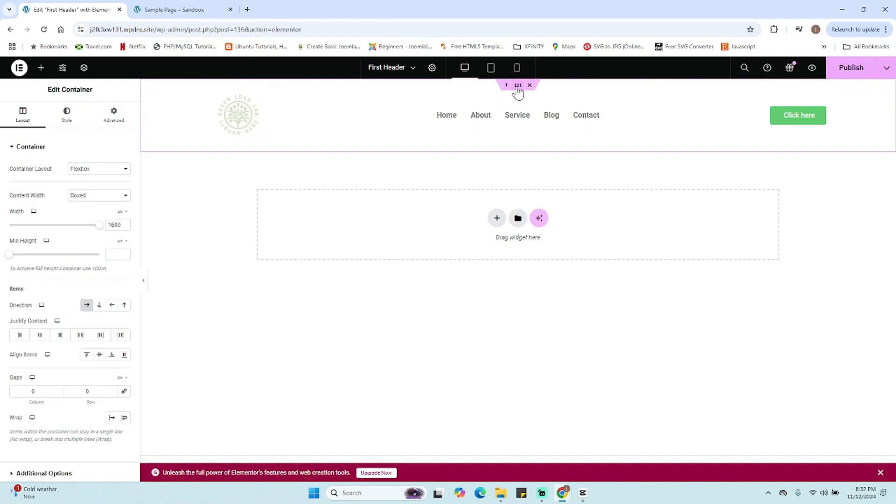
click(114, 115)
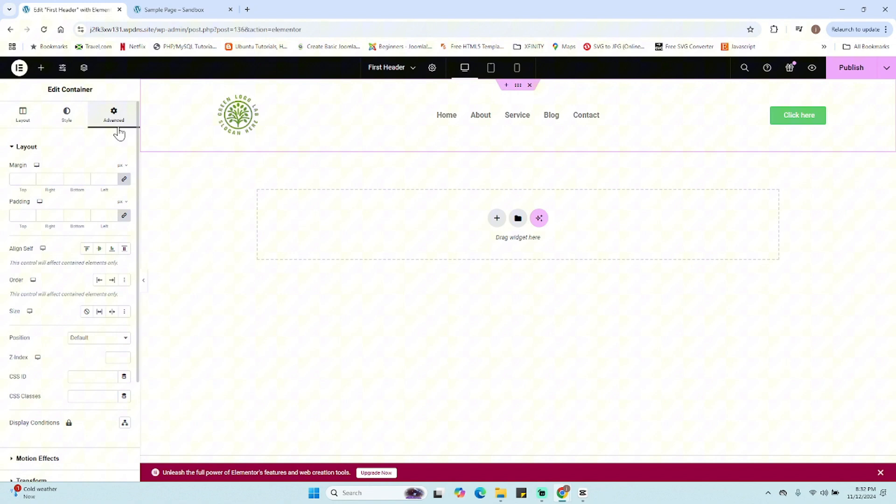
click(124, 216)
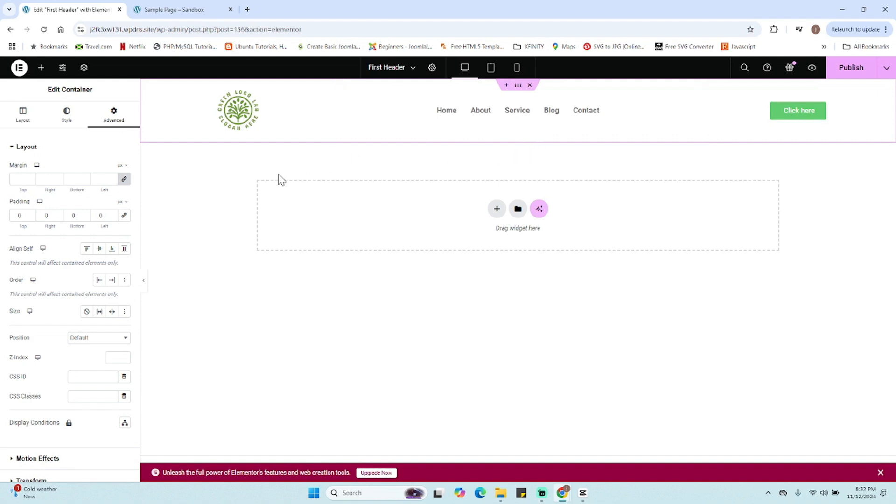
- Publish the header and preview it on the Sample Page tab and in the mobile view
click(854, 70)
click(184, 13)
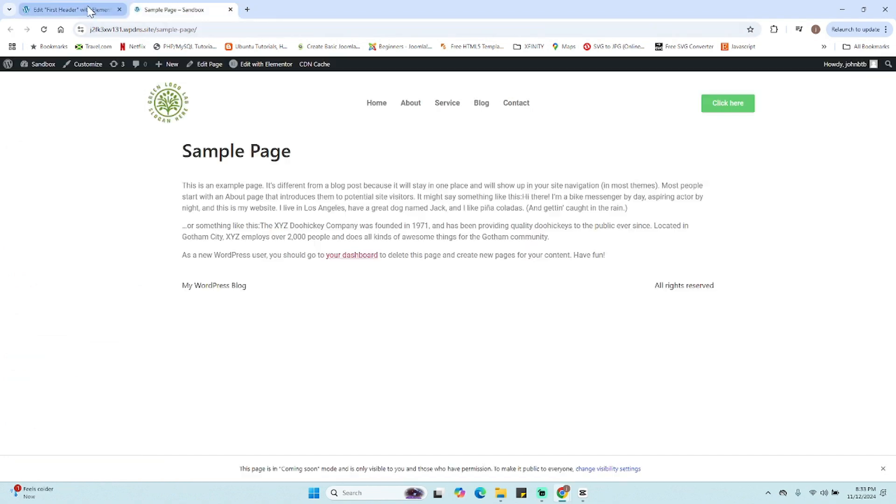
click(90, 8)
click(191, 6)
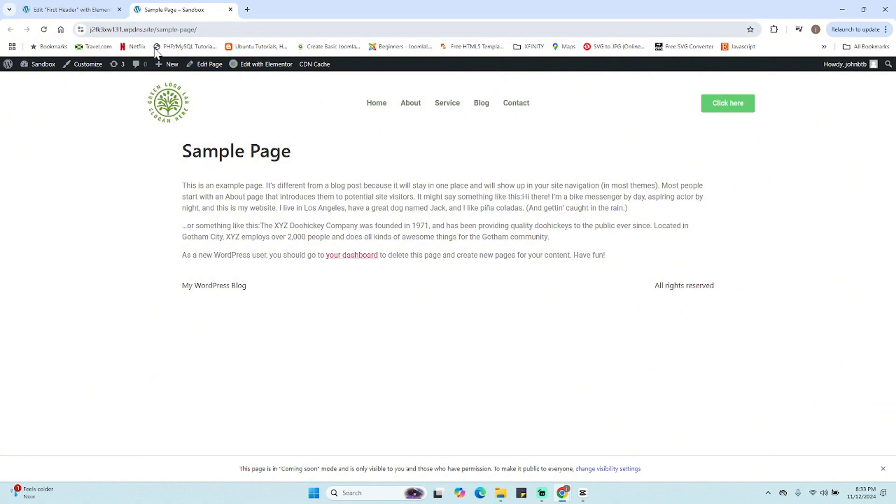
click(66, 8)
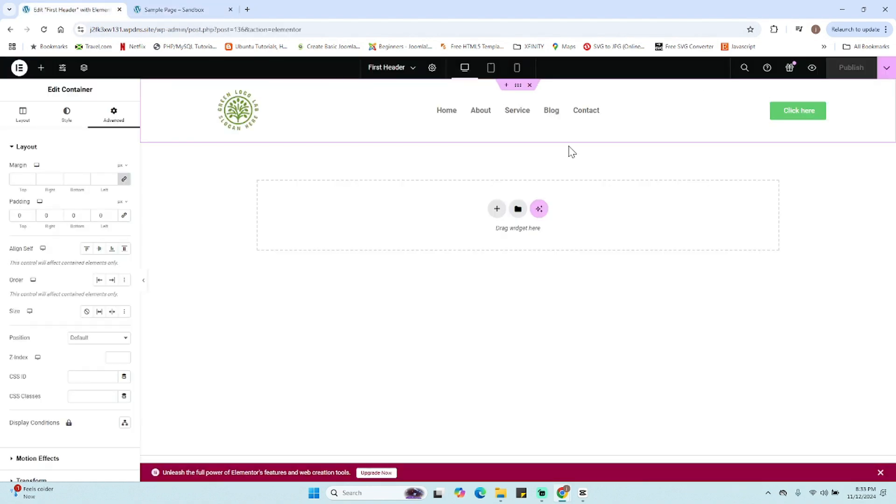
click(517, 68)
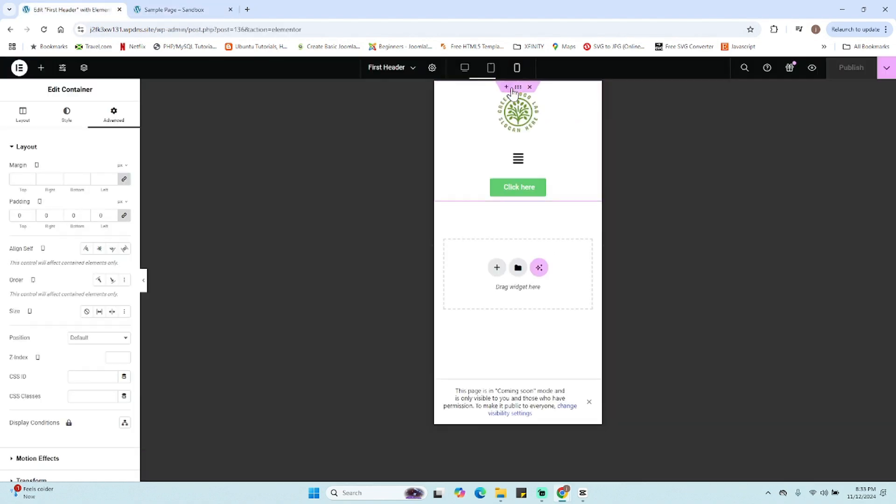
click(464, 68)
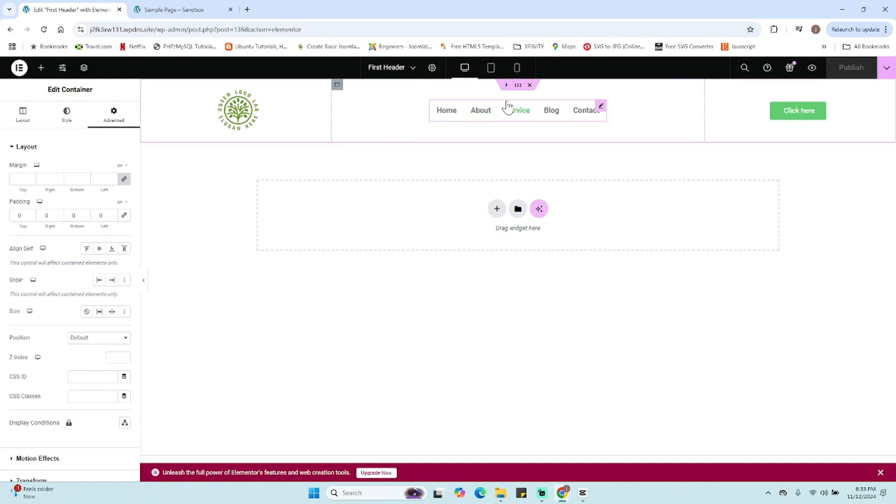
- Give the header container a solid border with only a 2 px bottom width
click(70, 123)
click(70, 249)
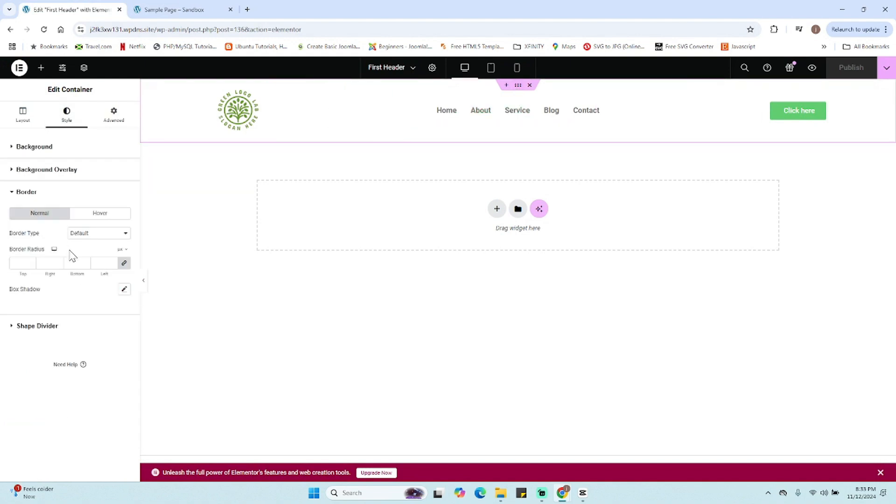
click(91, 237)
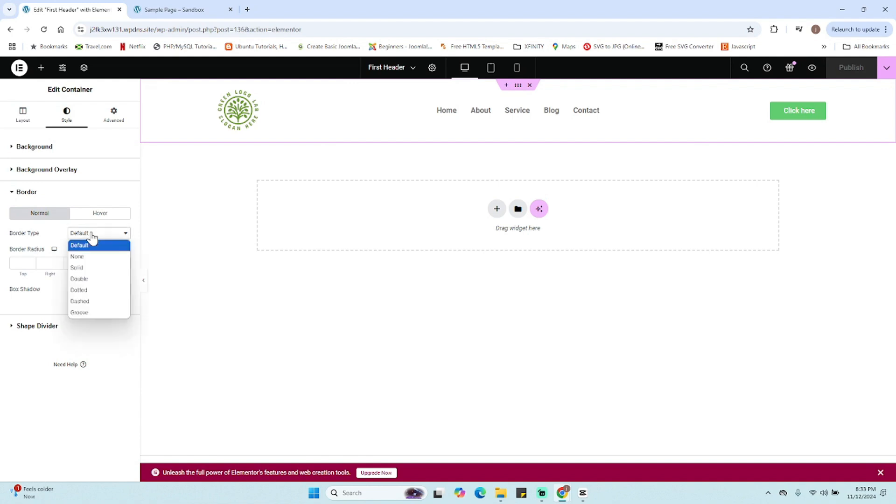
click(93, 267)
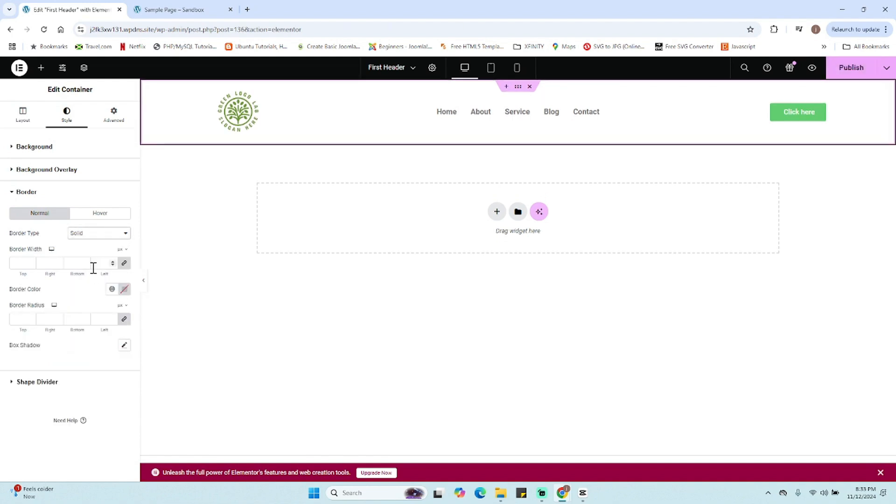
click(125, 266)
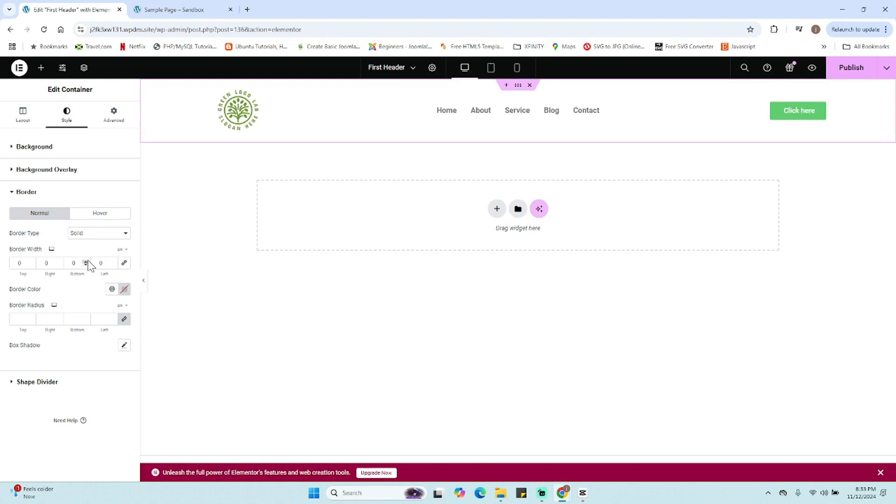
click(87, 262)
click(125, 290)
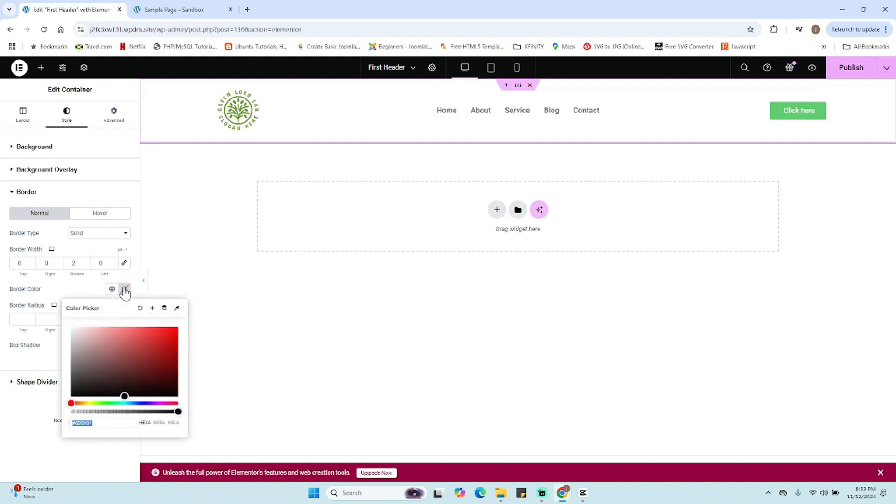
- Copy the hex value of the button's background color
click(819, 112)
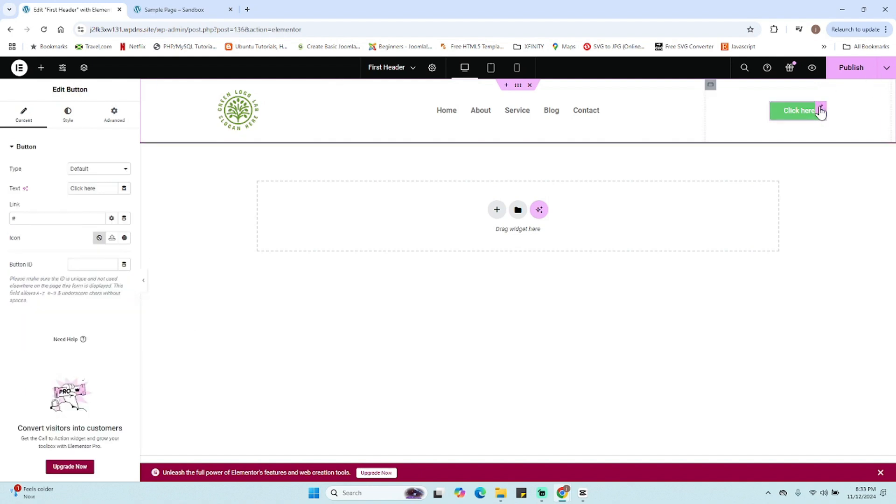
click(68, 113)
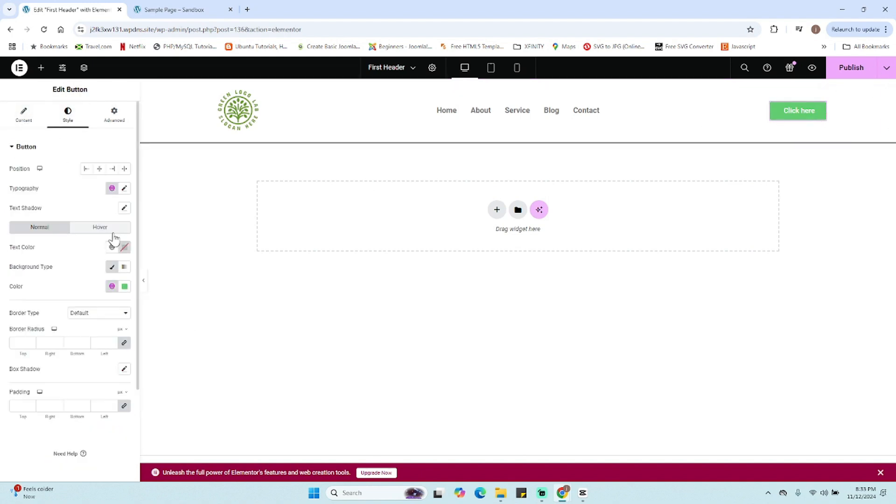
click(125, 286)
key(ctrl+c)
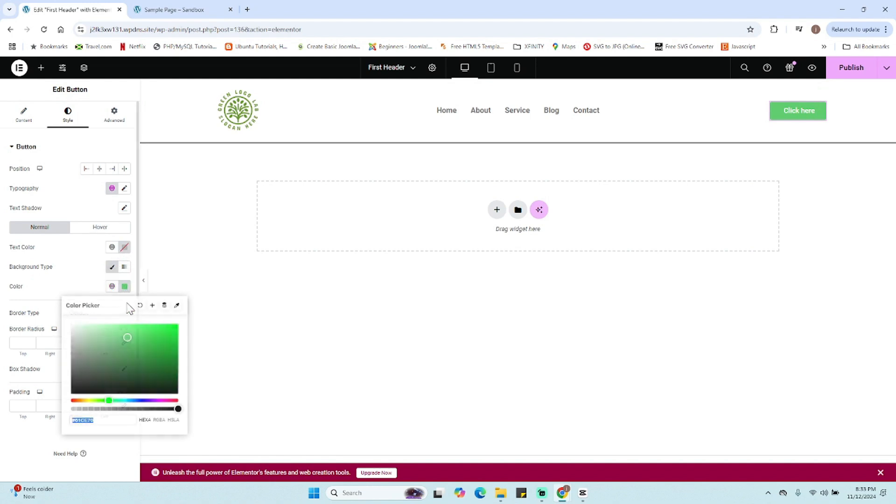
right_click(87, 420)
click(122, 223)
- Paste the copied green #61CE70 as the header container's border color
click(538, 150)
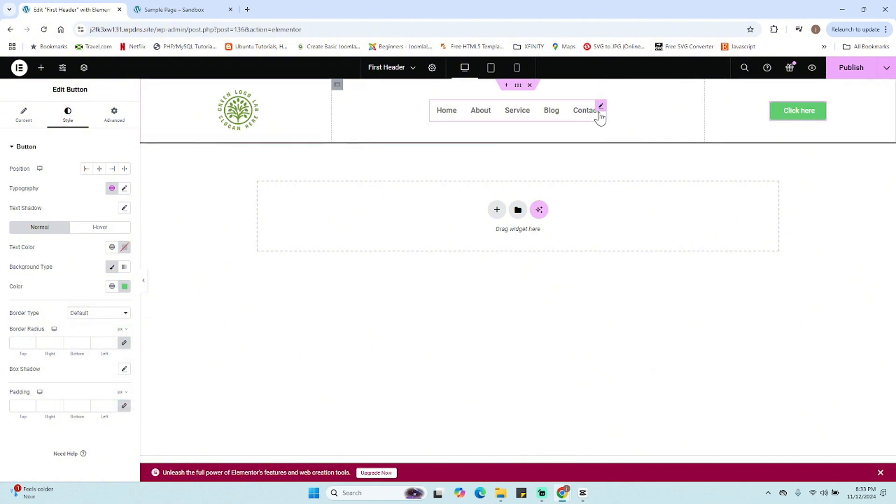
click(517, 84)
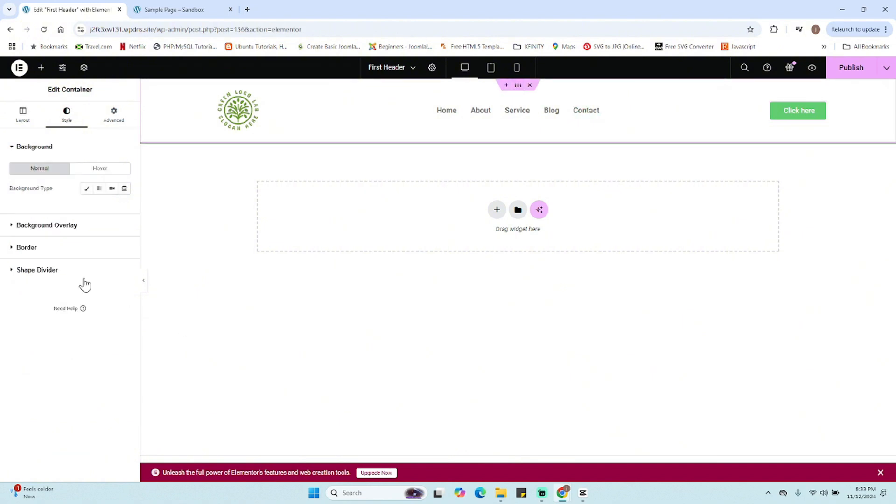
click(28, 248)
click(124, 290)
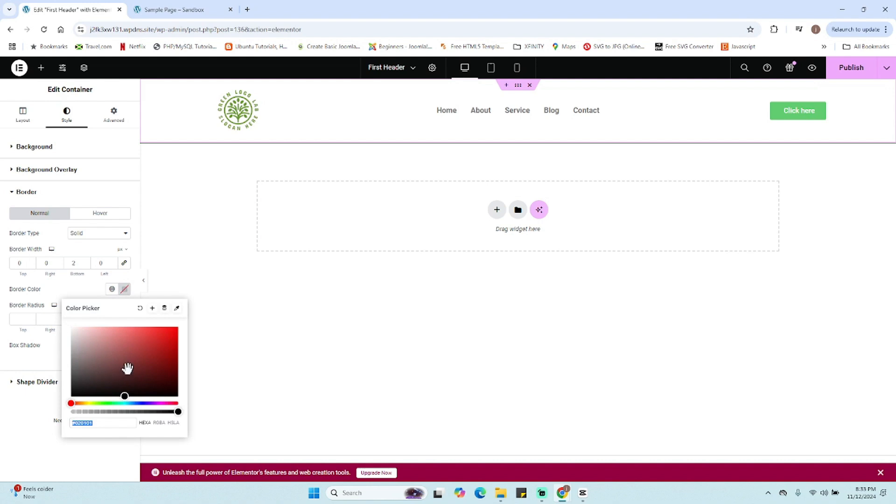
key(ctrl+v)
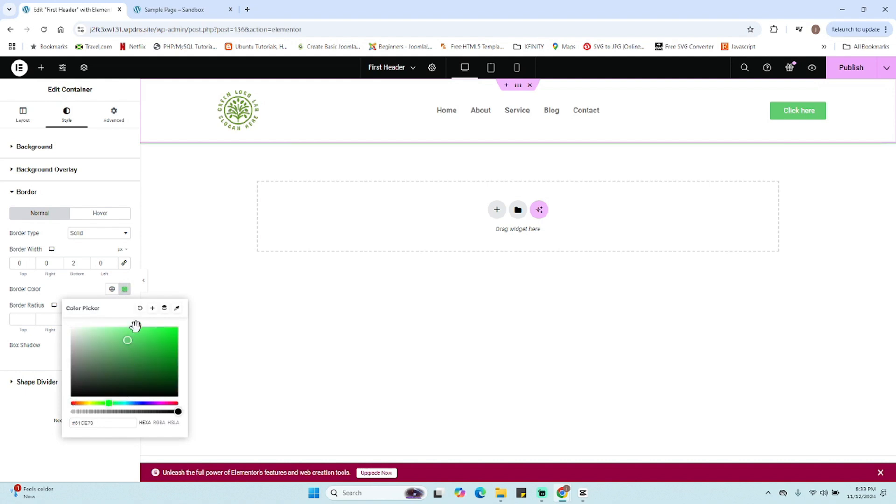
click(100, 289)
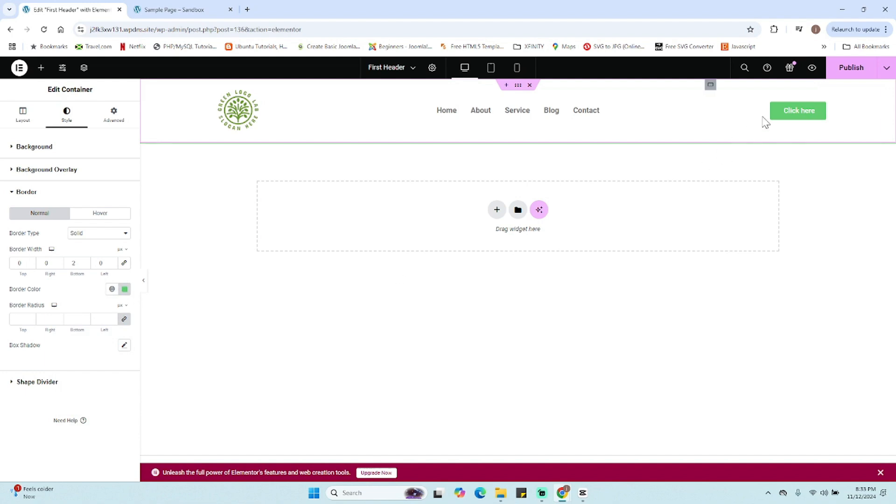
- Publish the changes and reload the Sample Page to check the header's green bottom border
click(864, 73)
click(187, 11)
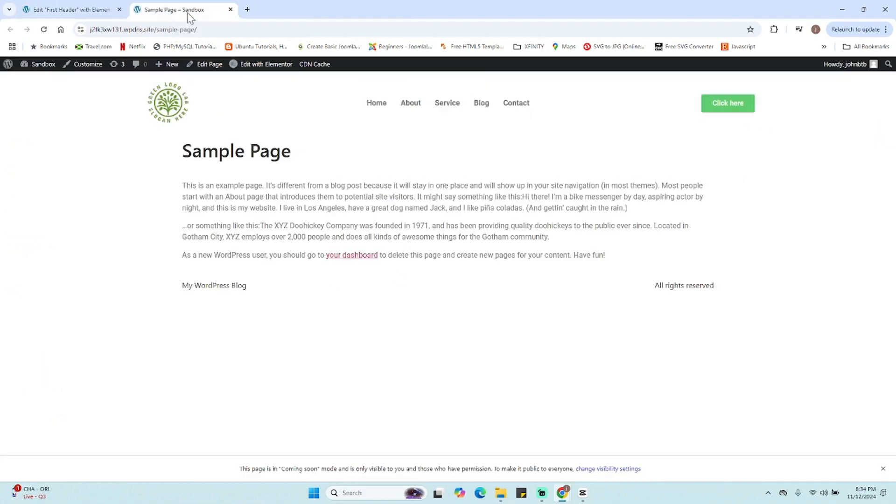
click(43, 30)
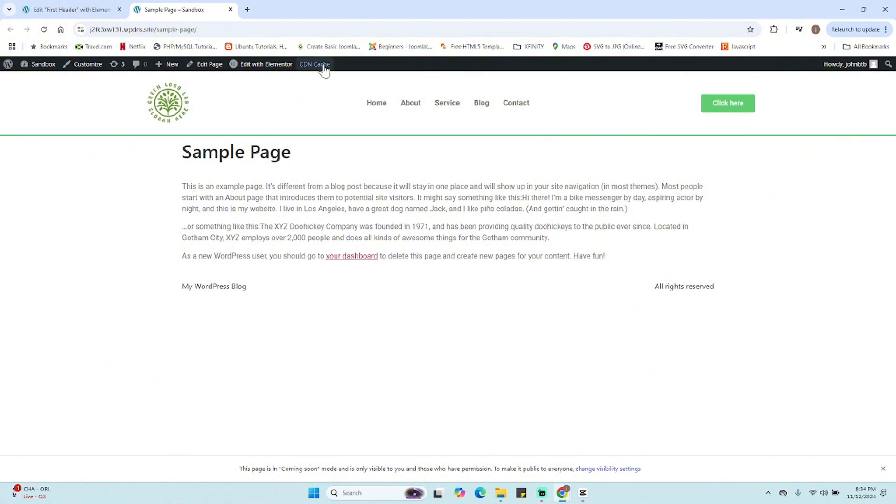
click(75, 9)
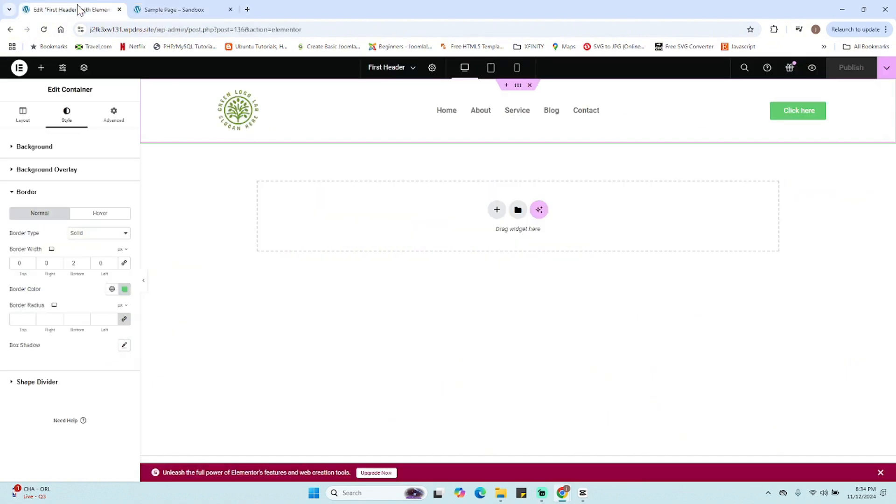
- Set the logo image width to 120 px
click(265, 90)
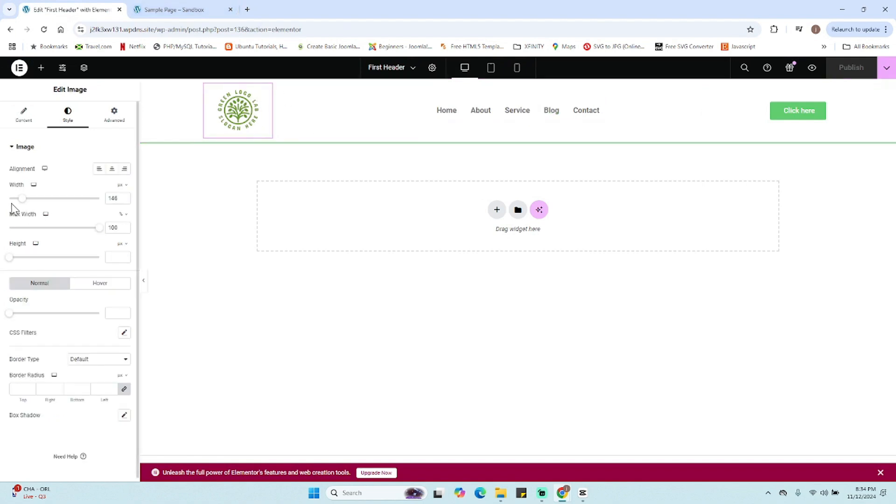
drag(22, 201, 18, 200)
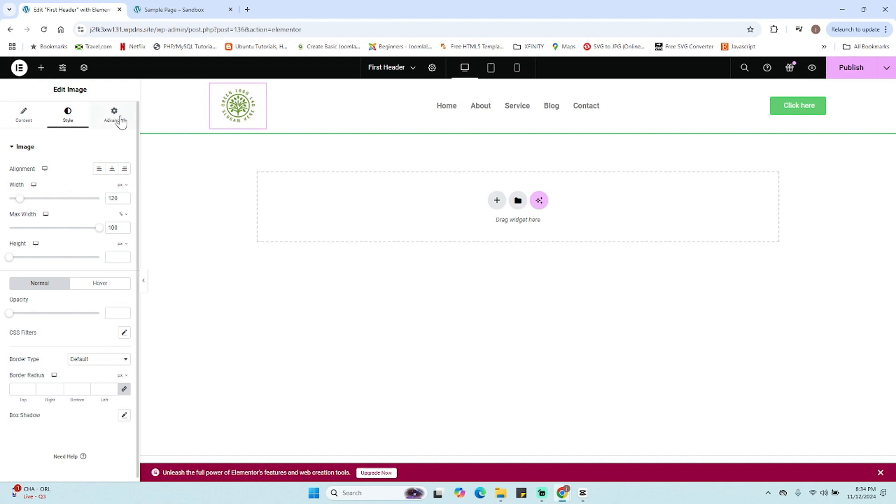
- Set the logo container's padding to 0 on all sides
click(150, 86)
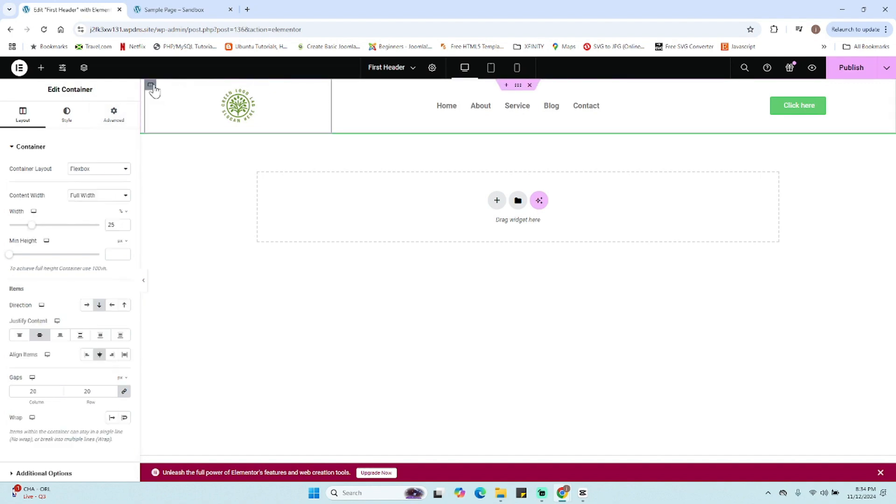
click(121, 123)
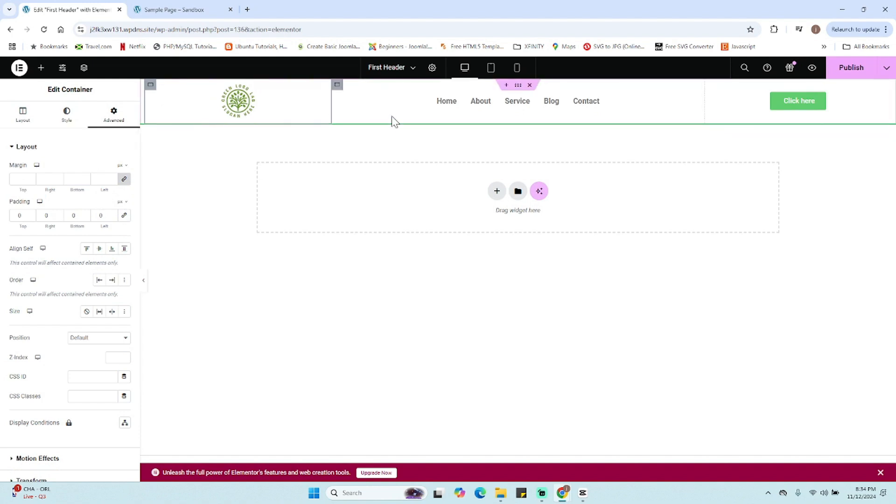
- Review the padding settings of the menu and button containers
click(337, 85)
click(120, 120)
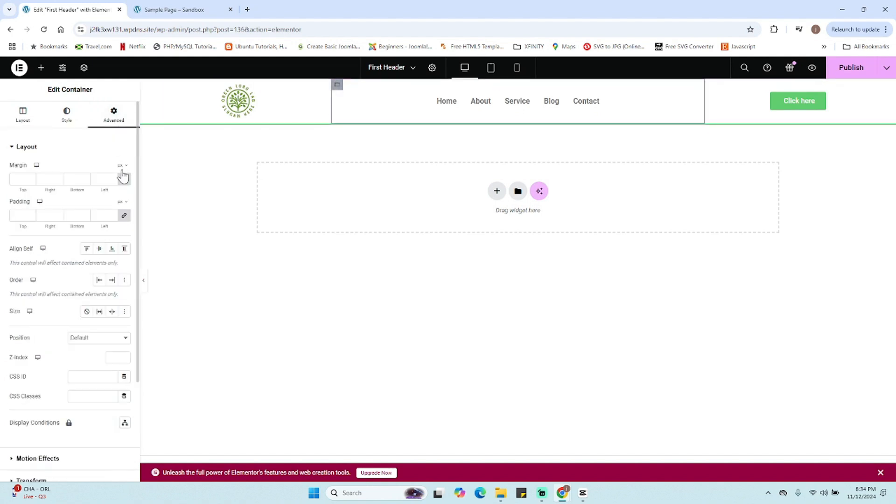
click(710, 84)
click(115, 117)
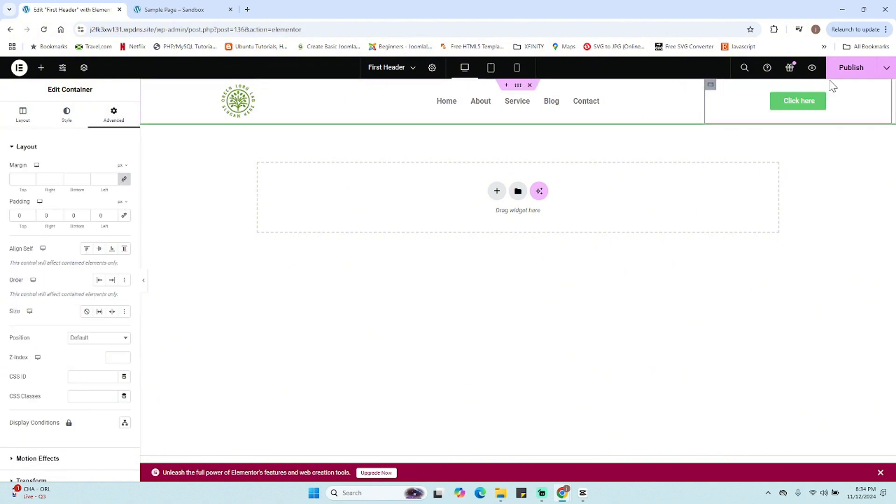
- Publish the header and preview it on the Sample Page before returning to the editor
click(850, 71)
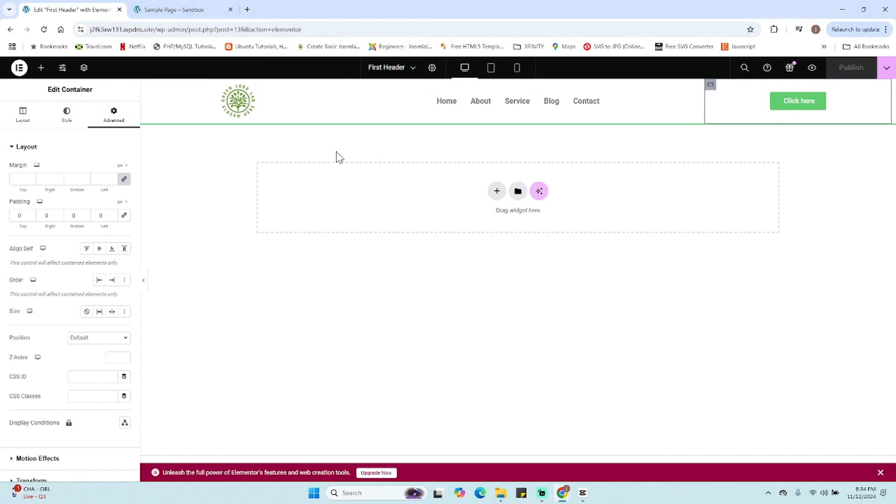
click(186, 10)
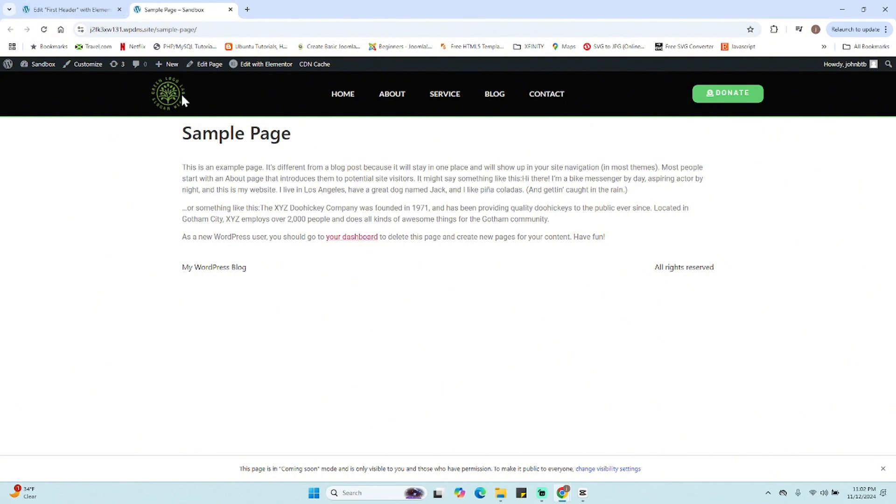
click(85, 10)
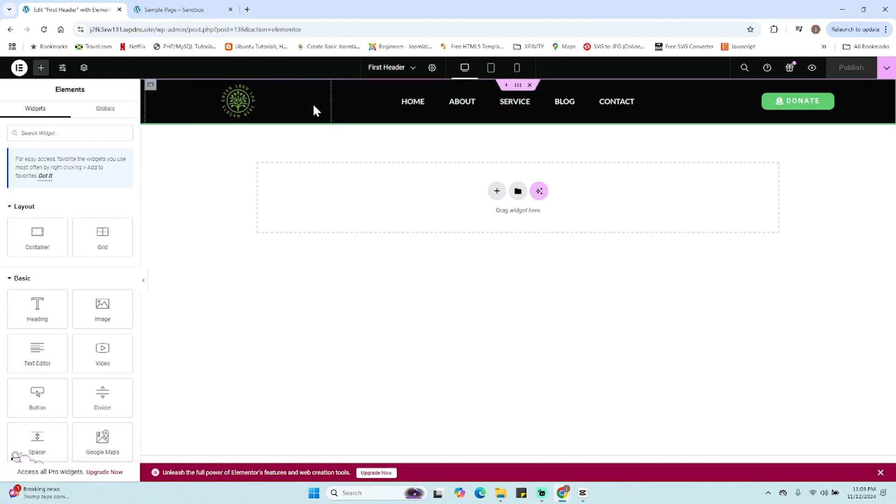
- In tablet view, set the navigation menu's trigger and close icon color to #FFFFFF
click(492, 71)
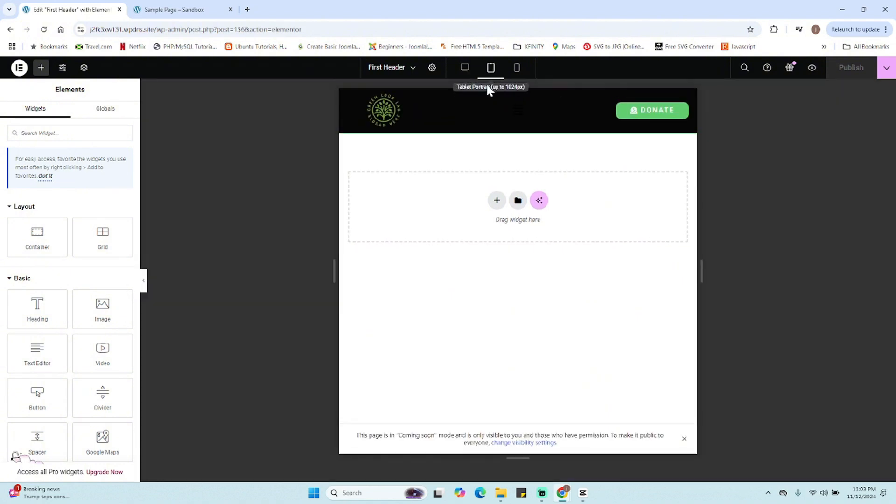
click(520, 112)
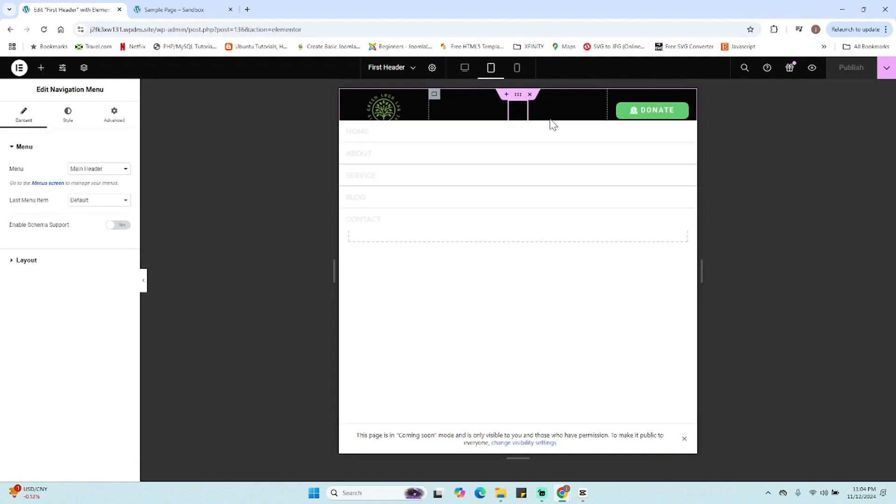
click(515, 114)
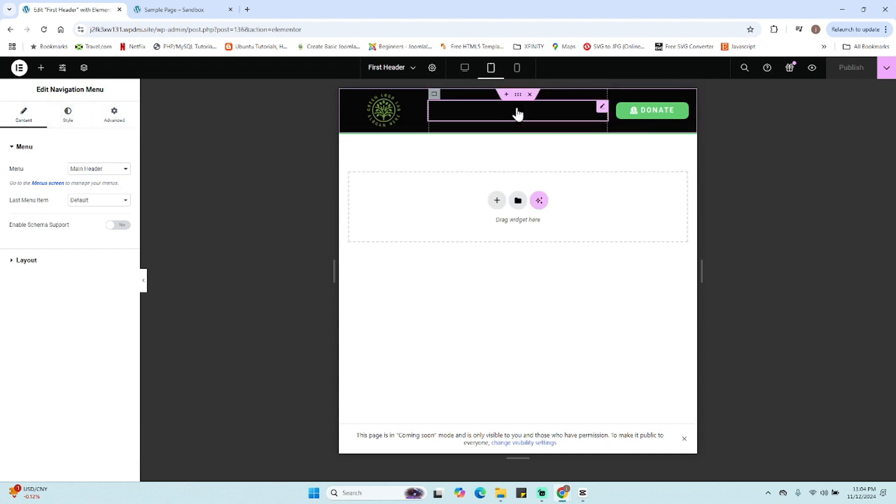
click(77, 121)
click(56, 451)
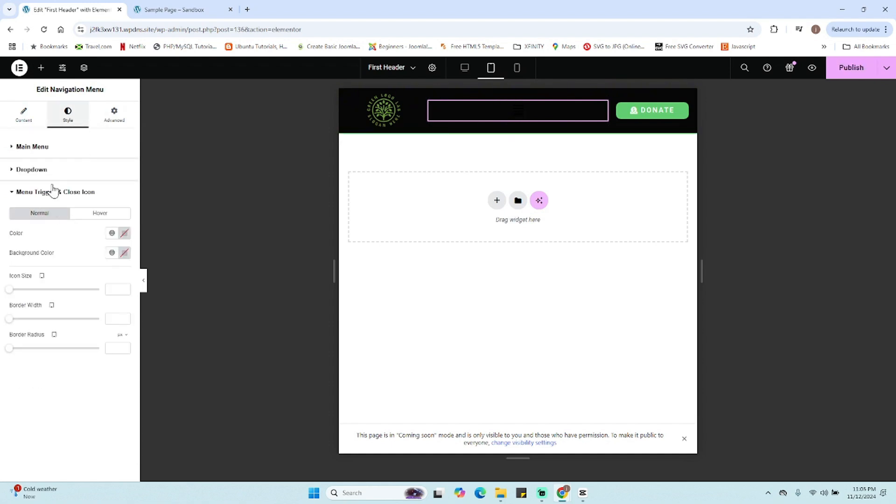
click(50, 192)
click(50, 192)
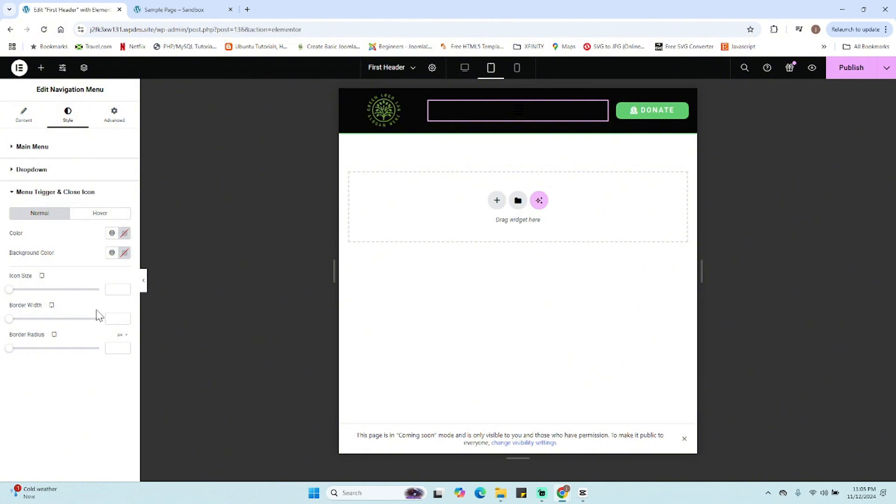
click(124, 233)
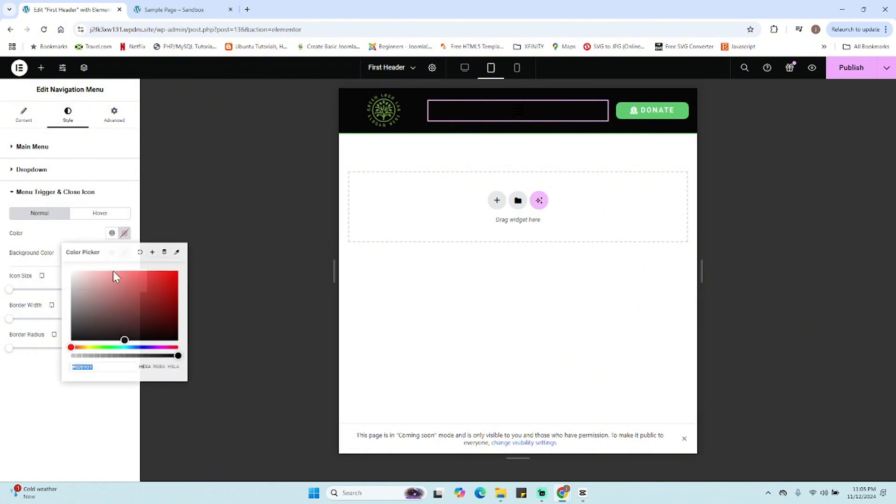
click(88, 286)
click(83, 279)
drag(83, 279, 66, 269)
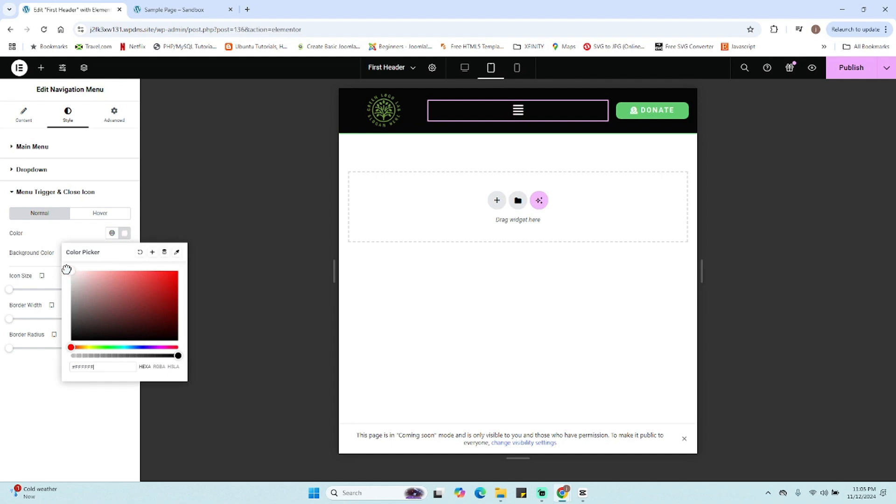
click(66, 233)
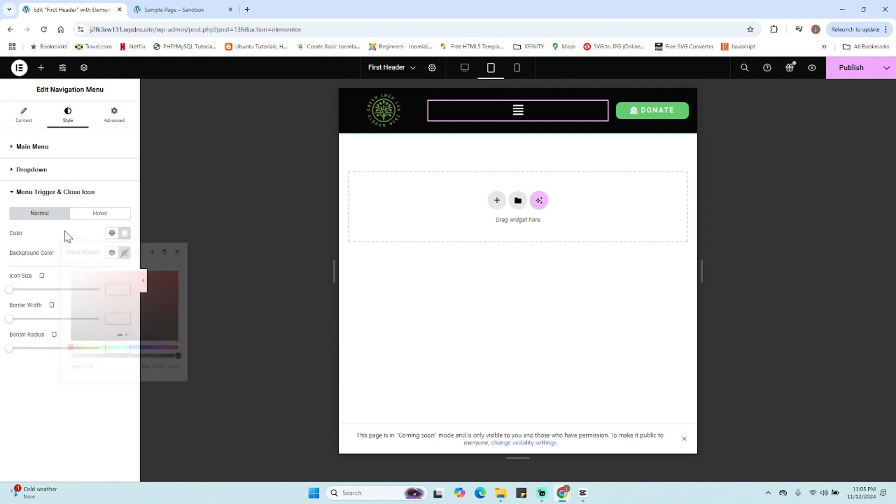
- Open and close the tablet menu dropdown to preview it
click(516, 111)
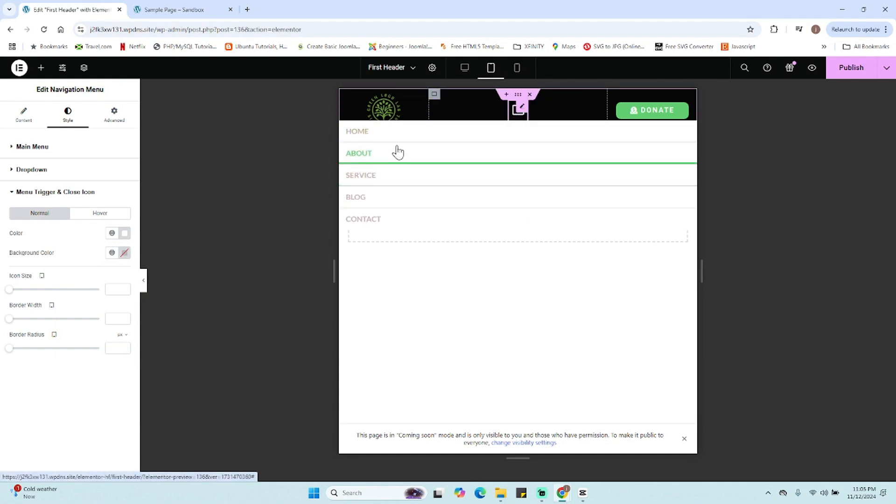
click(518, 114)
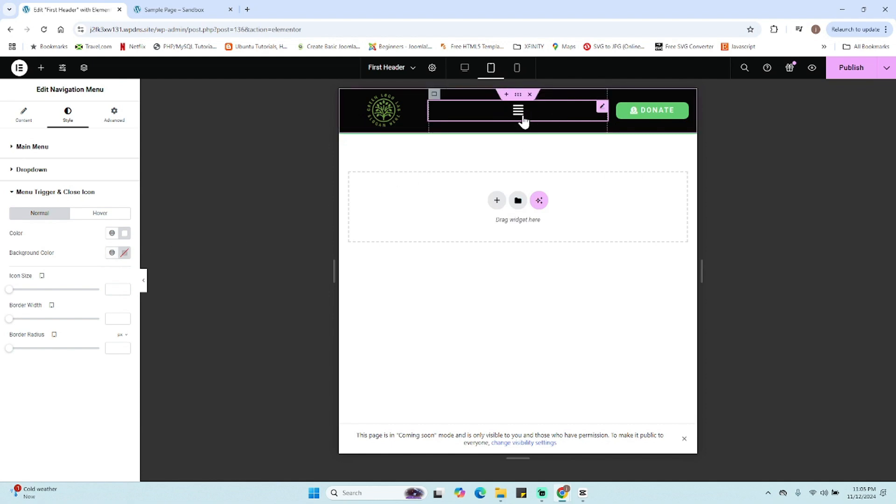
click(519, 112)
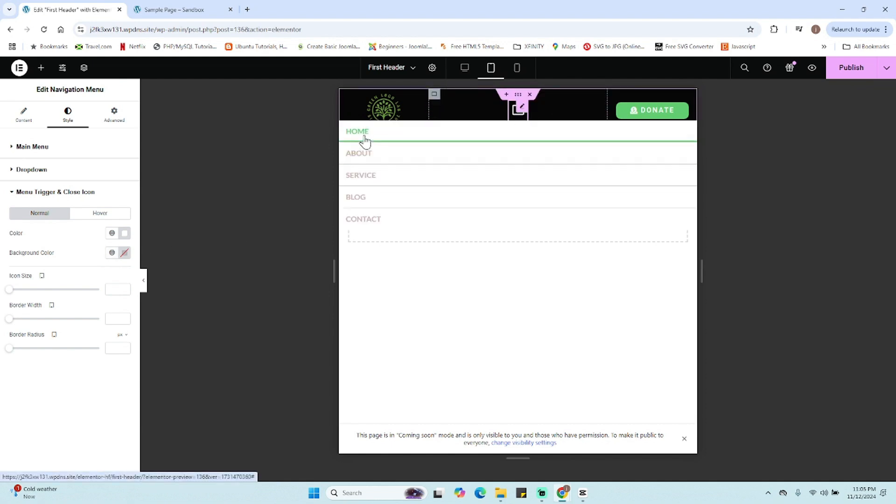
click(518, 110)
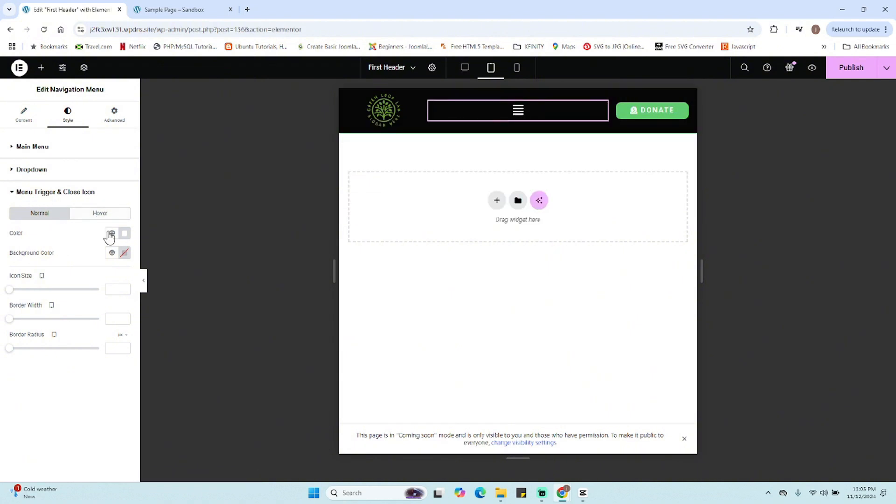
- Set the navigation menu dropdown's text color to black
click(53, 192)
click(51, 170)
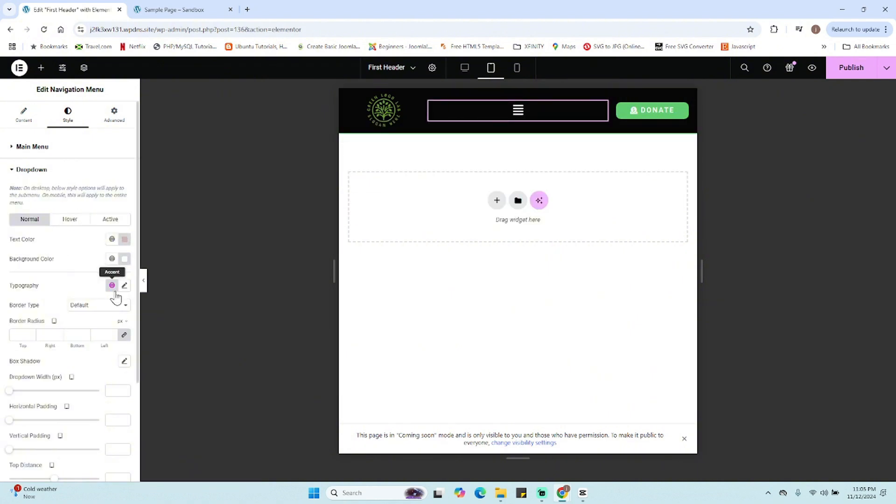
scroll(119, 286, down, 1)
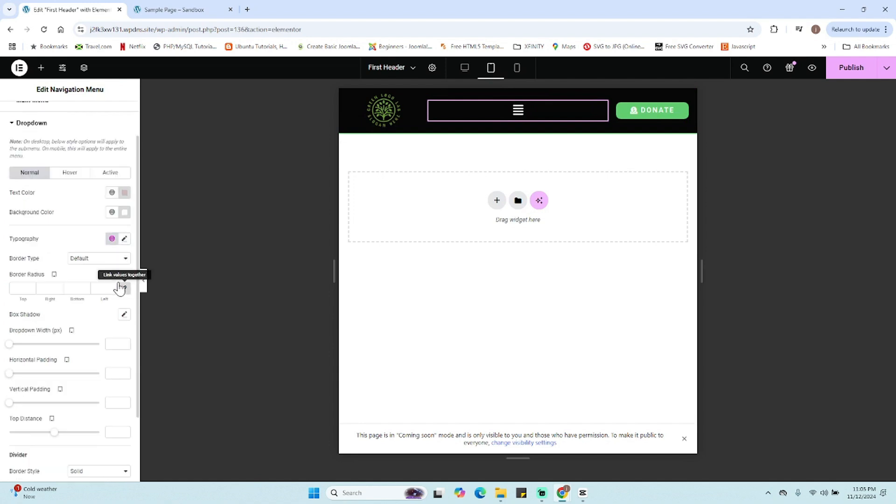
click(125, 192)
drag(105, 240, 75, 299)
click(280, 224)
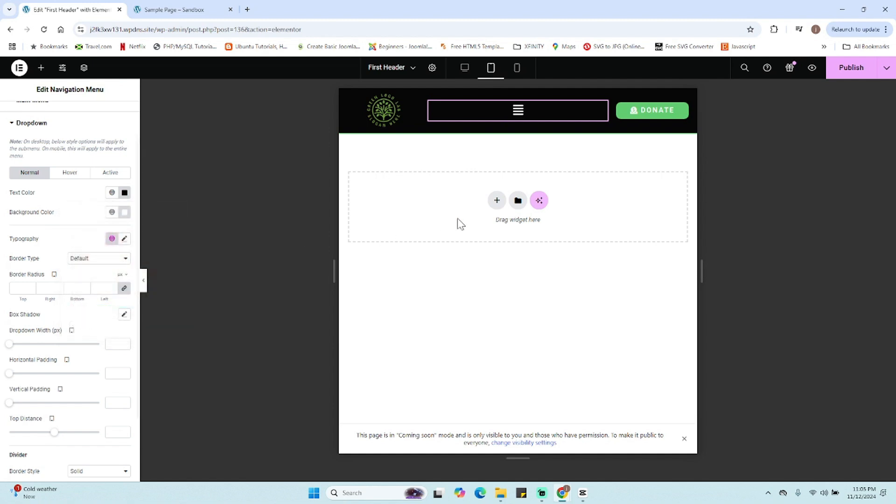
- Set the dropdown's vertical padding to 17 and top distance to 29, and publish the header
click(520, 118)
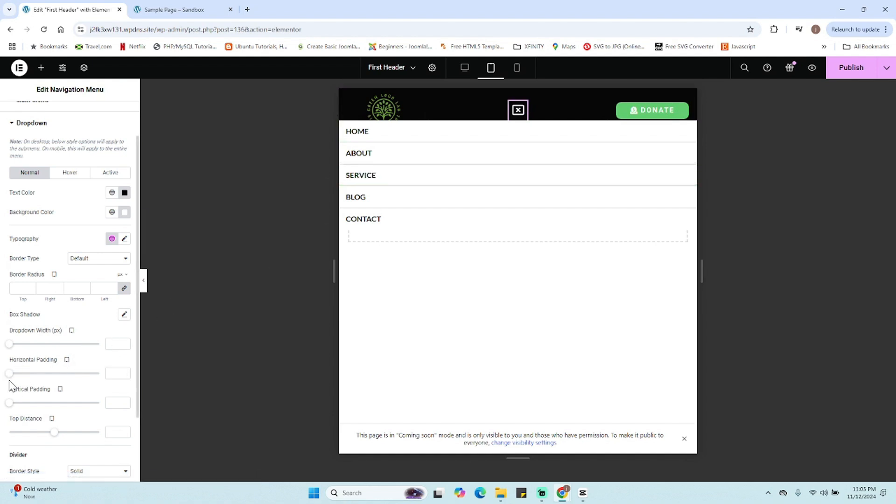
drag(8, 405, 40, 413)
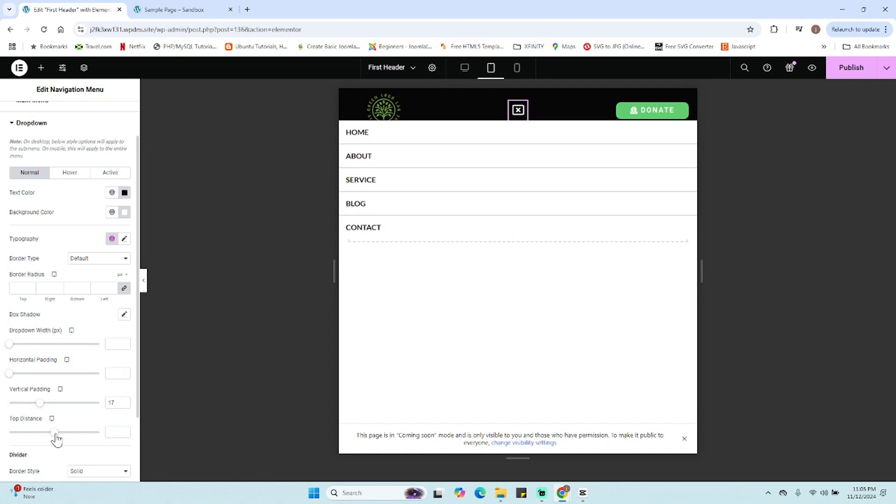
drag(56, 436, 67, 434)
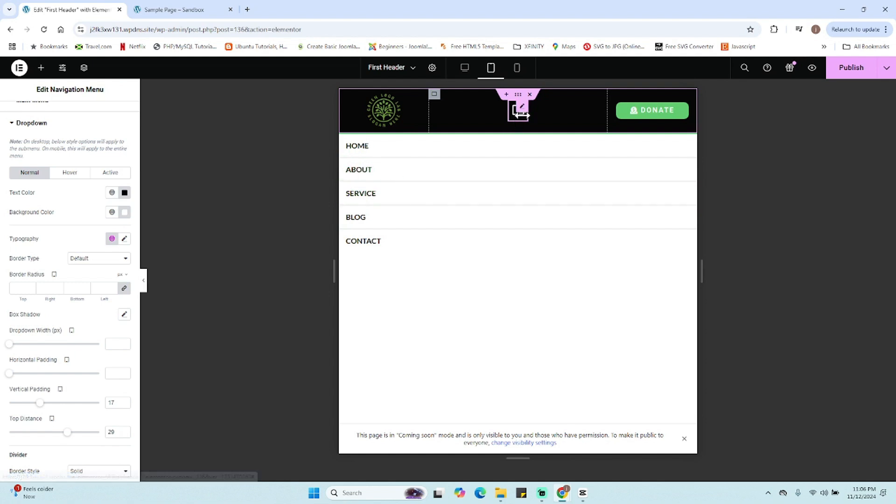
click(517, 113)
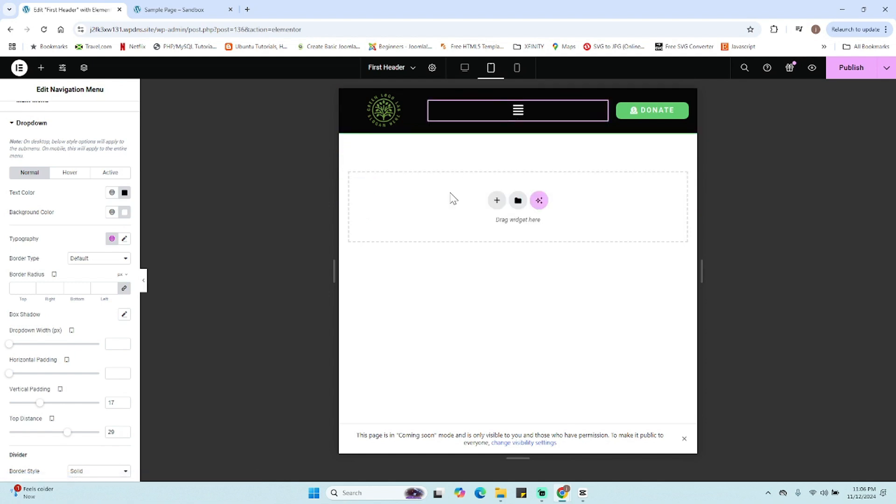
click(518, 121)
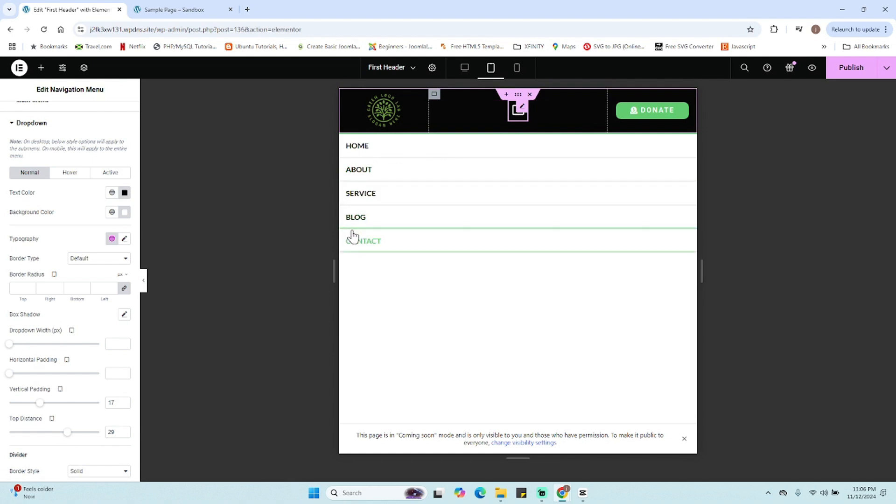
click(516, 113)
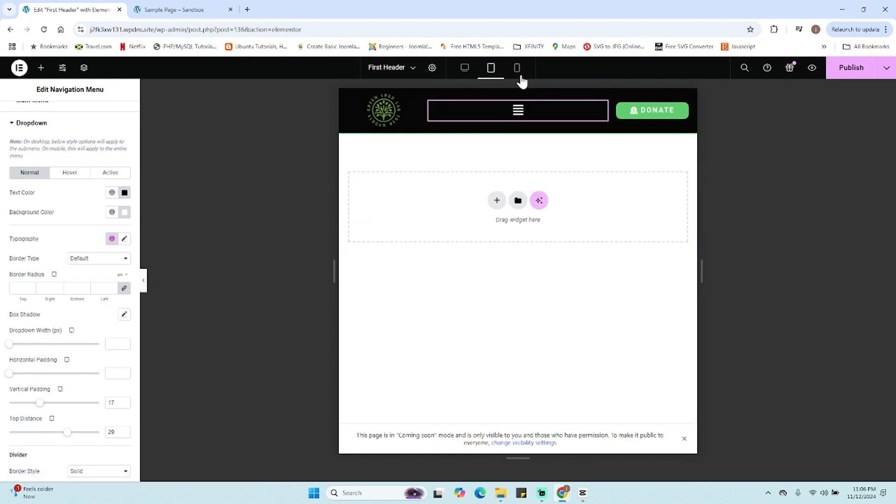
click(848, 67)
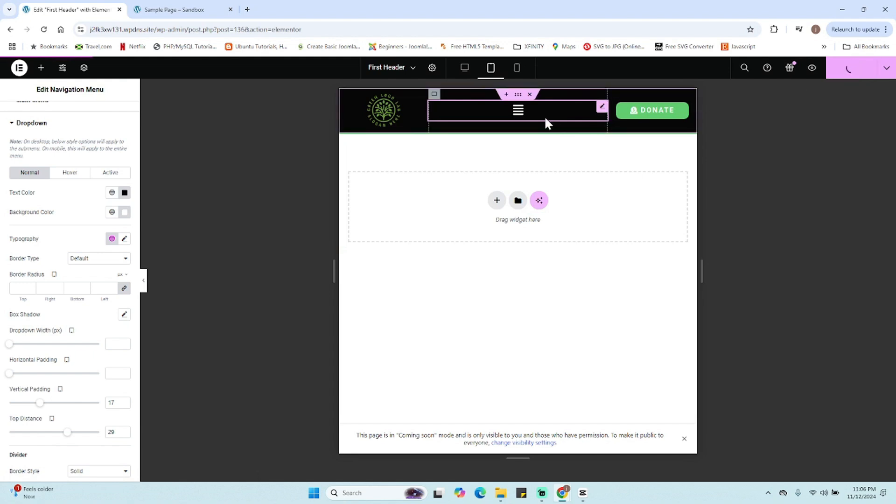
- Switch to mobile view and open and close the menu dropdown to preview it
click(517, 70)
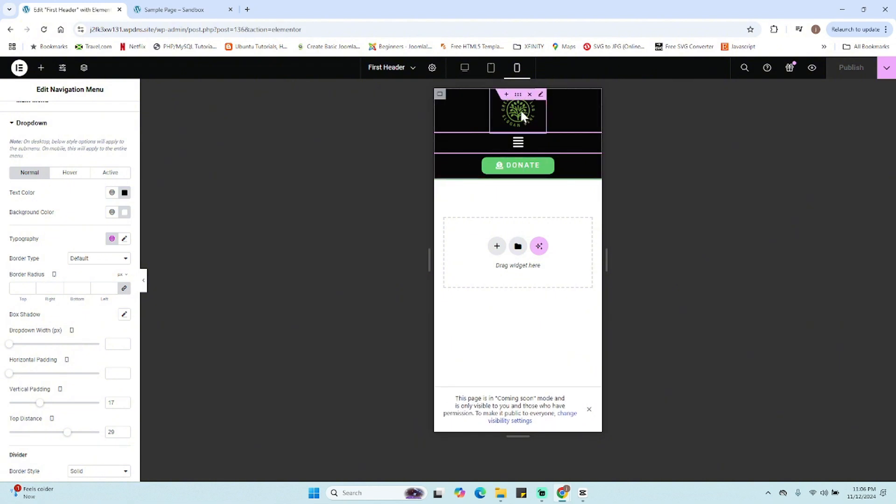
click(517, 145)
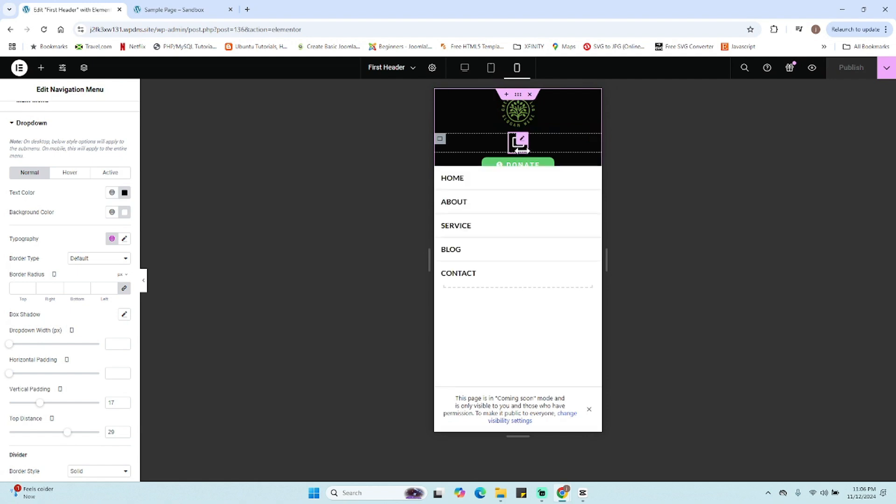
click(519, 146)
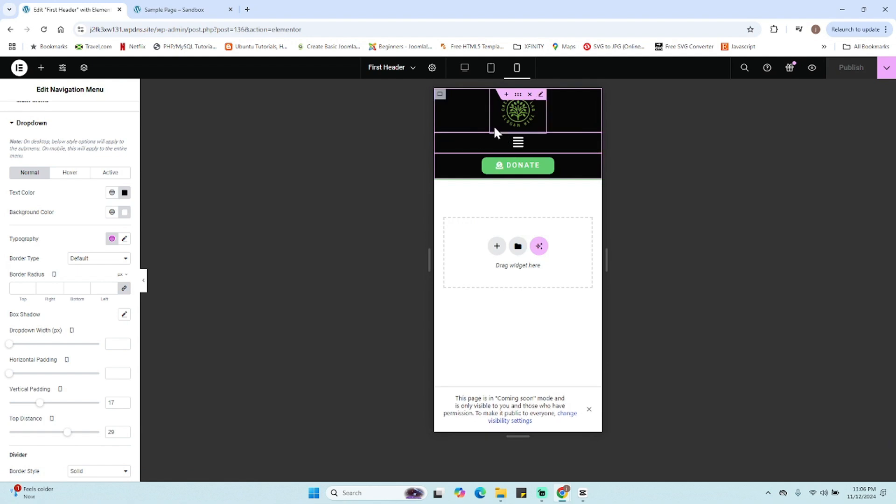
- Set the logo container's width to 30% in mobile view
click(440, 97)
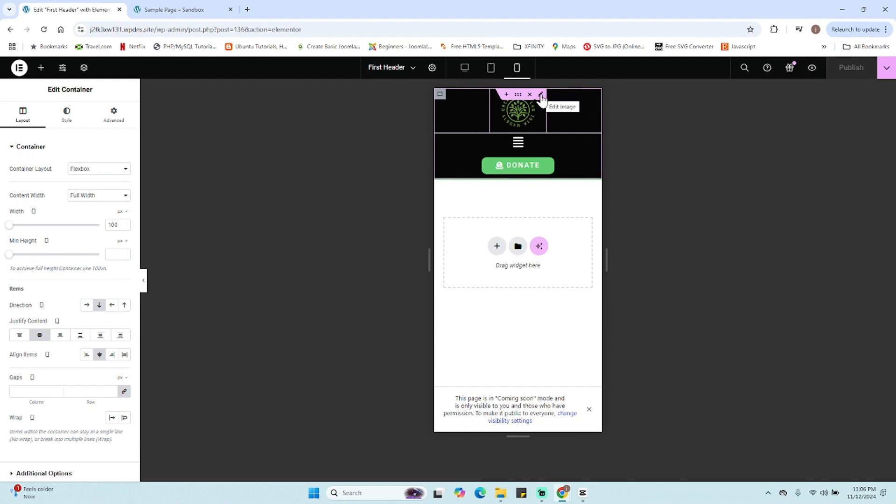
click(119, 212)
click(120, 225)
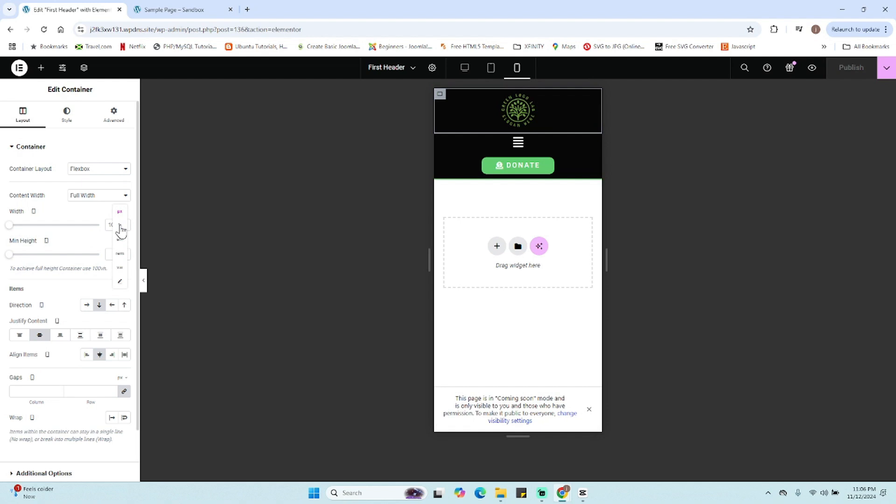
drag(99, 232, 36, 232)
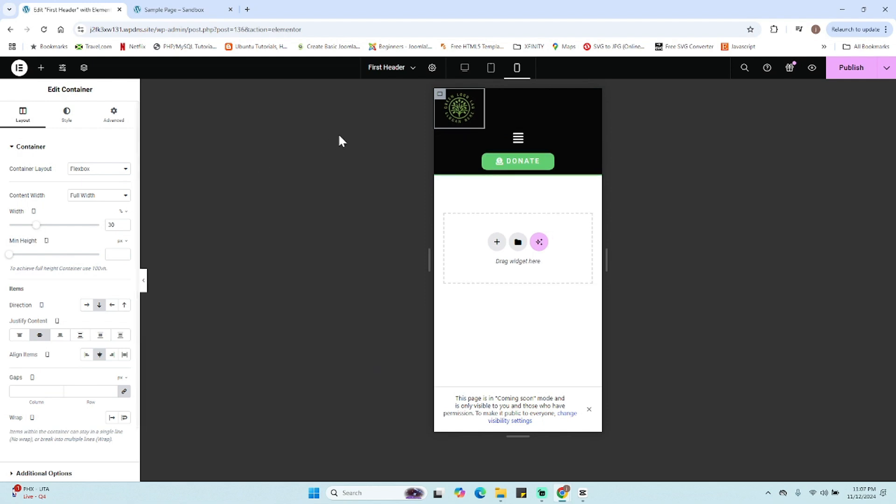
- Set the logo image's width to about 89 px
click(468, 105)
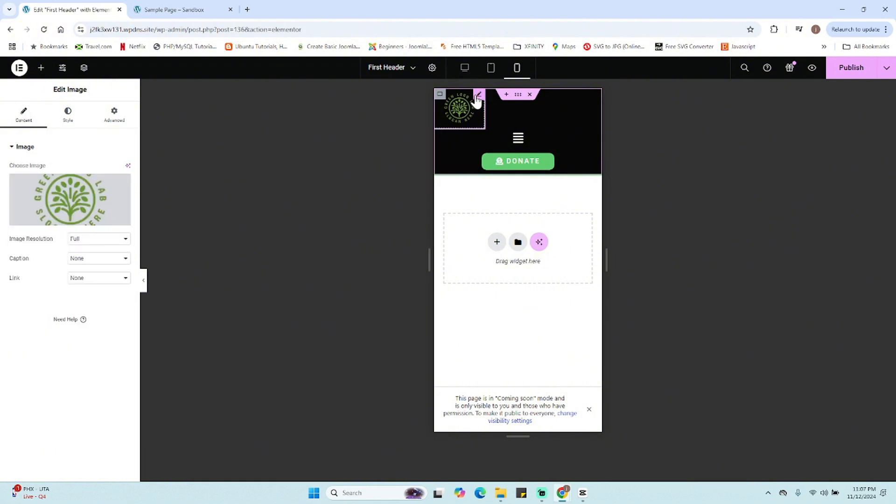
click(68, 115)
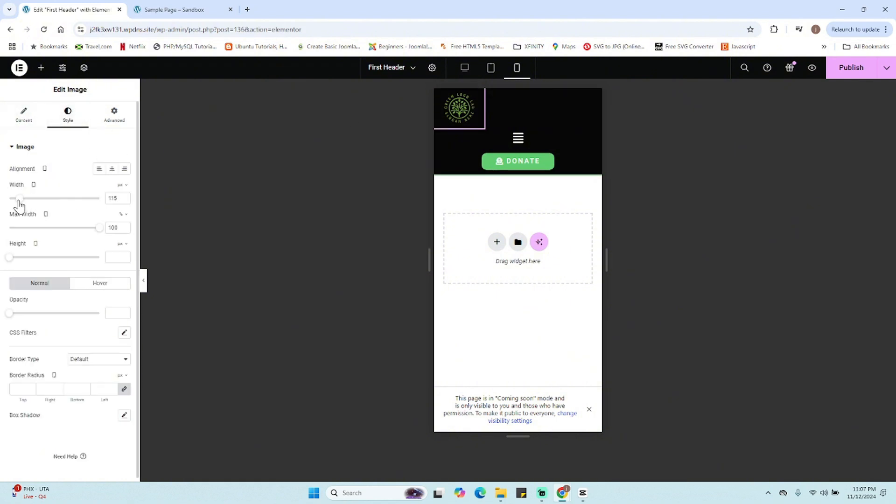
drag(19, 202, 17, 201)
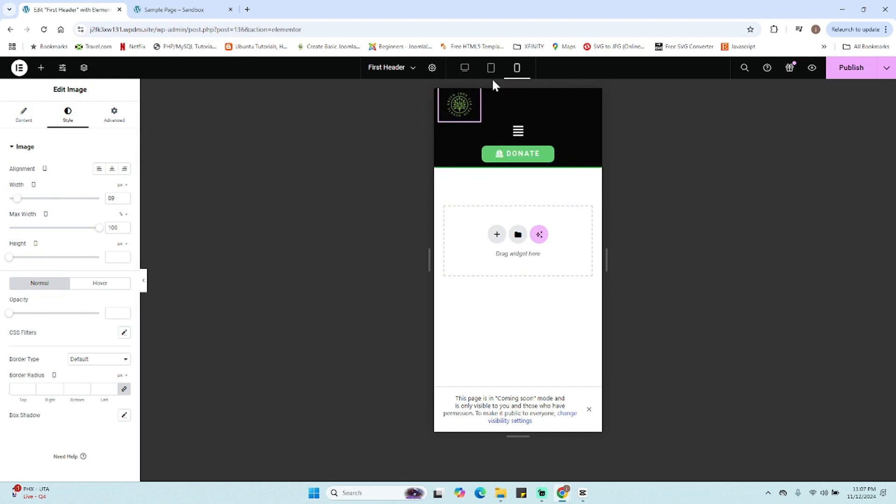
- Set the logo container's width to 20%
click(440, 94)
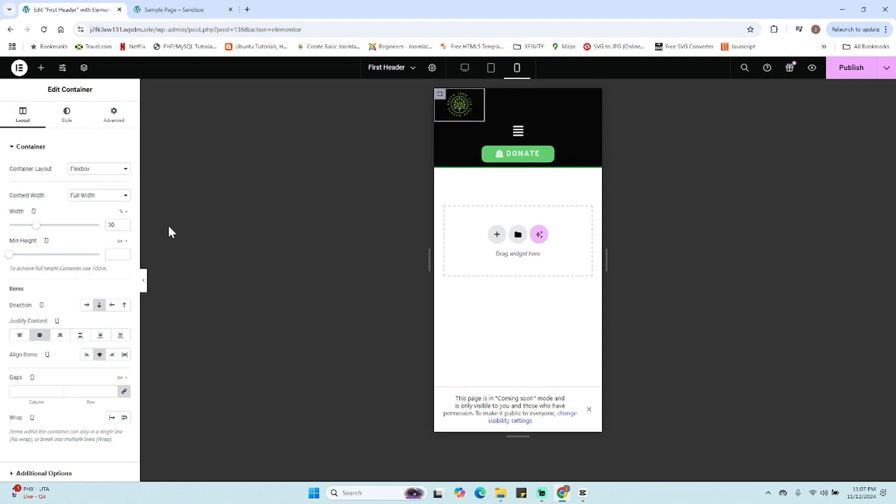
drag(37, 230, 35, 230)
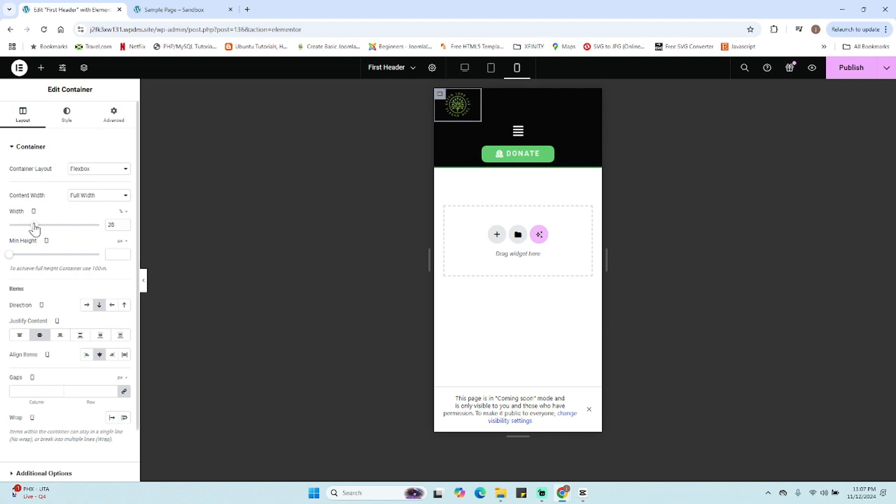
- Set the menu container's width to 39%
click(440, 128)
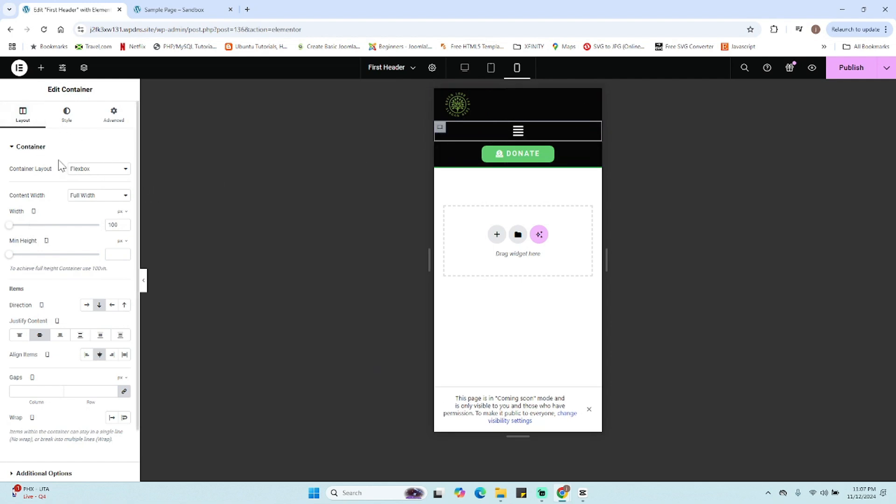
click(122, 212)
click(122, 224)
drag(99, 226, 46, 225)
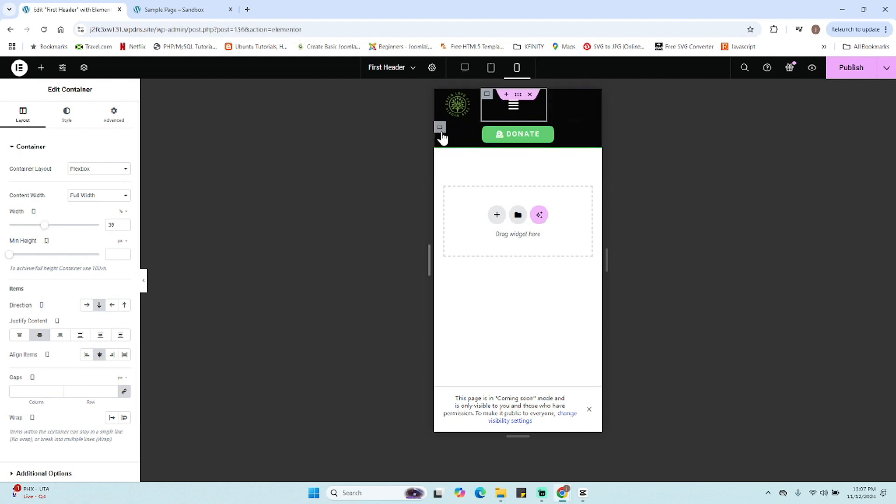
- Set the Donate button container's width to 31%
click(440, 128)
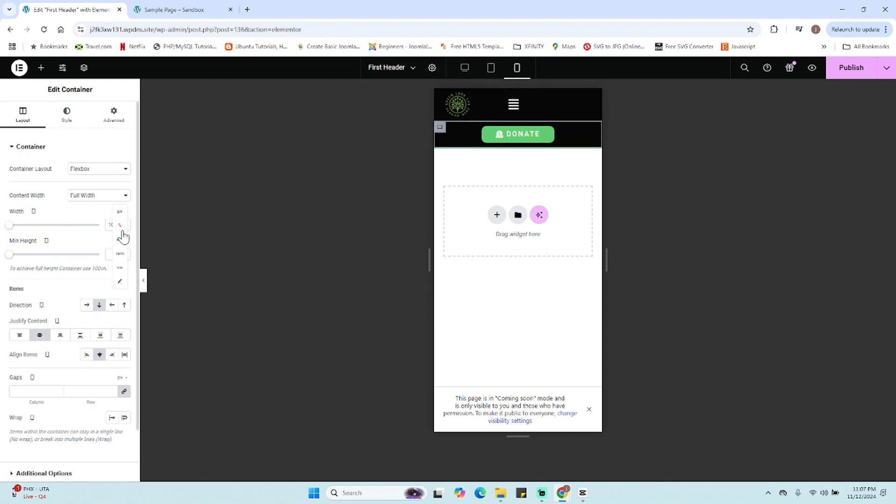
click(121, 227)
drag(99, 227, 39, 225)
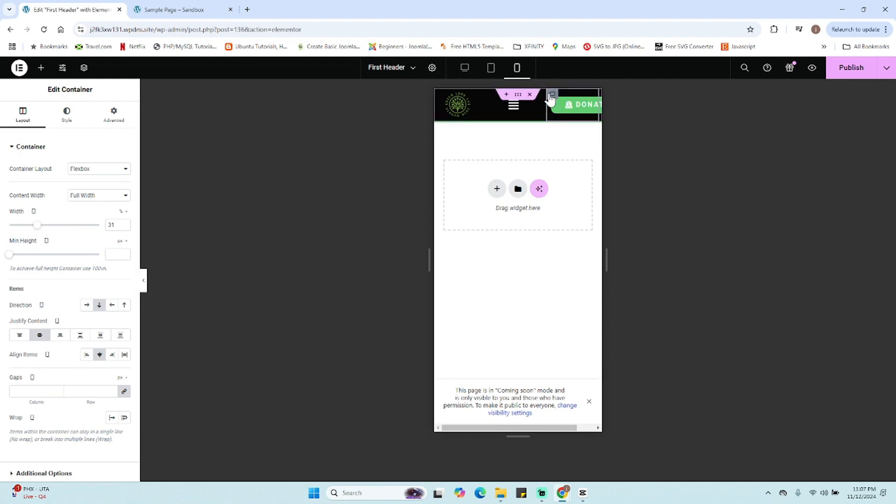
- Unlink the Donate button's padding values and set its typography size to 13
click(581, 105)
click(70, 117)
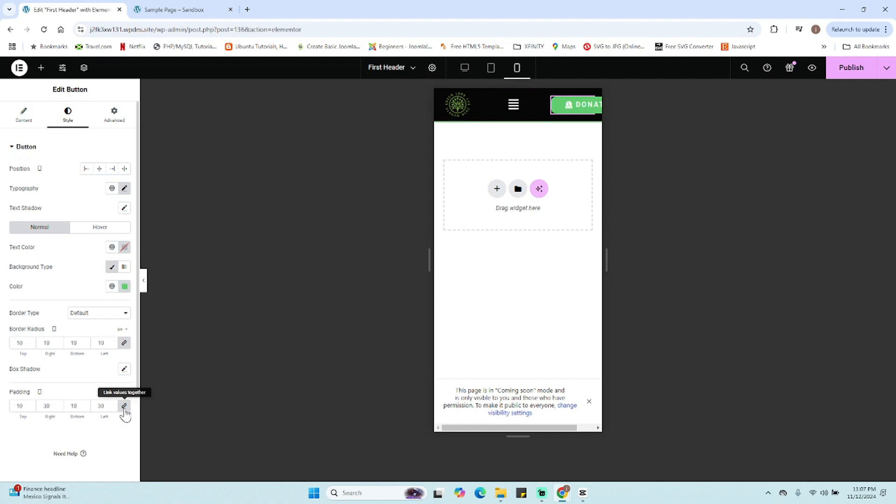
click(124, 406)
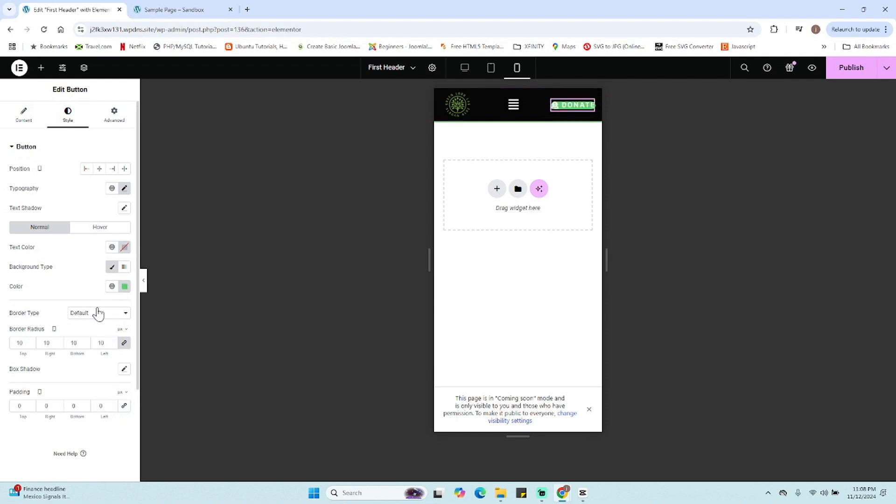
click(124, 188)
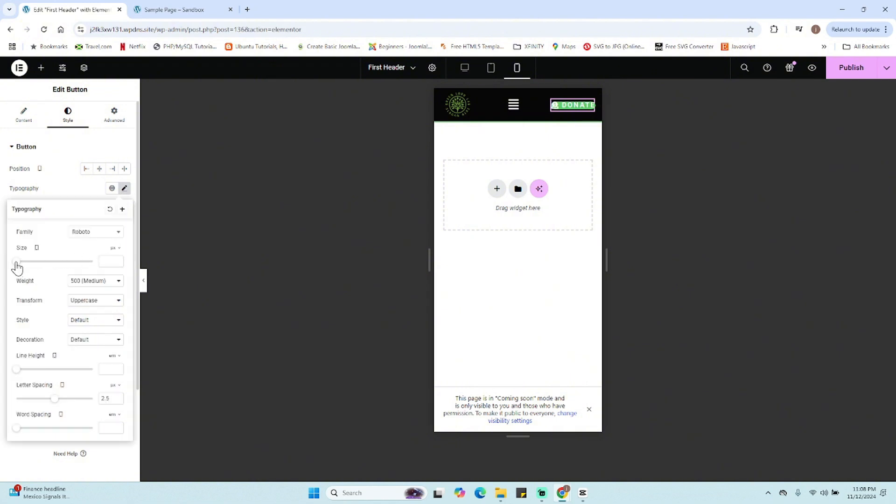
drag(17, 265, 21, 269)
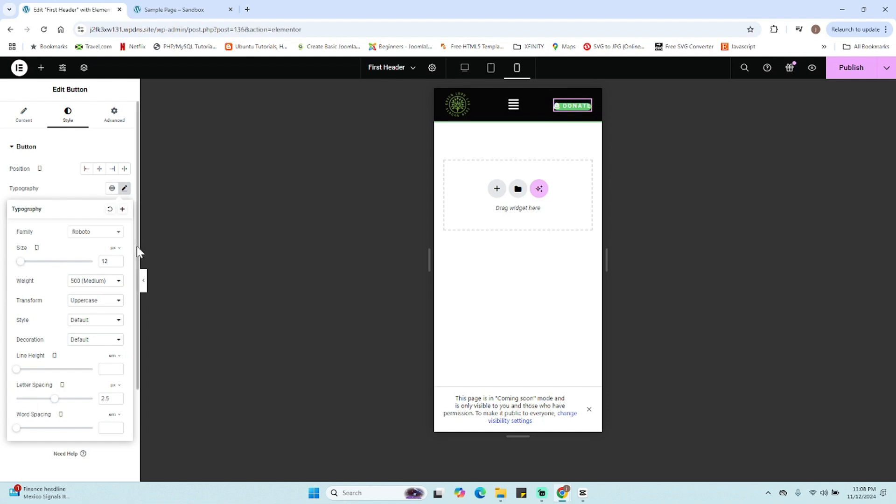
click(117, 259)
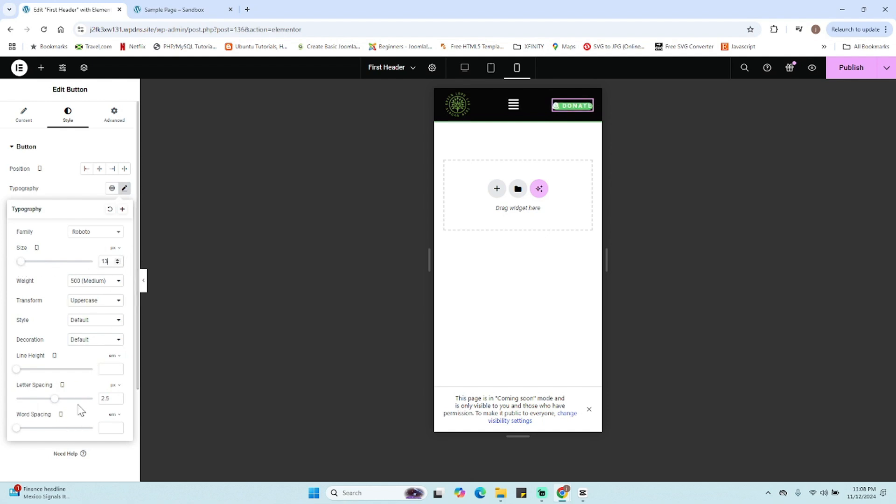
- Set the Donate button's padding to 10 top and bottom and 20 left and right
click(87, 188)
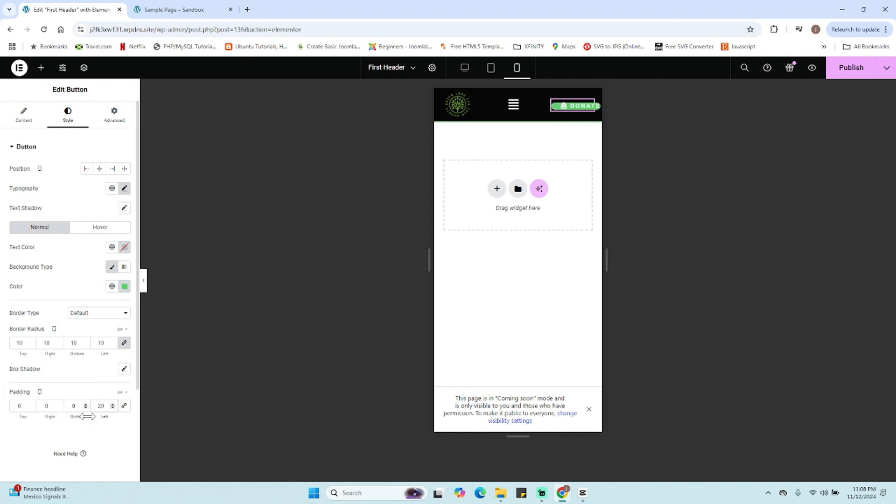
text(2)
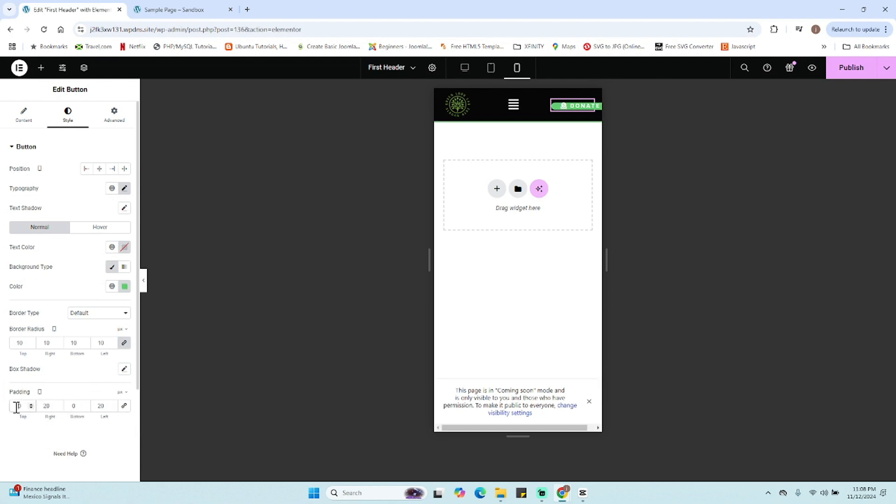
text(1)
click(71, 408)
text(1)
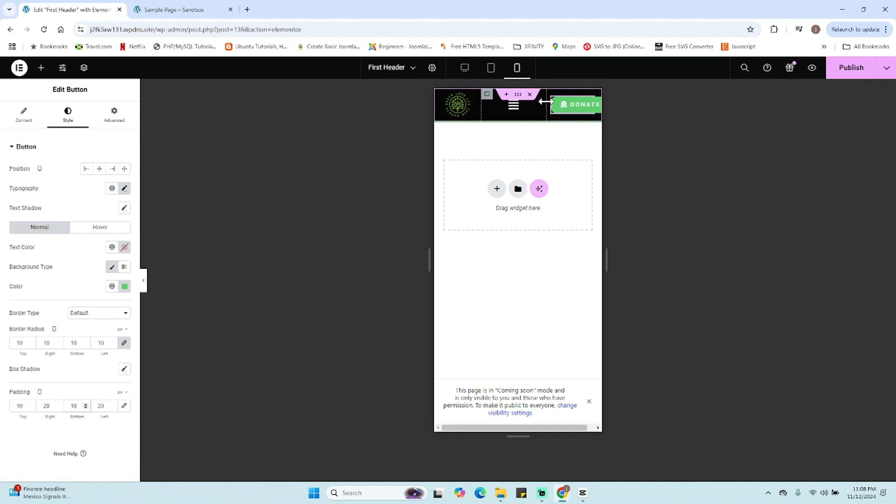
- Set the Donate button's typography size to 11
drag(546, 102, 538, 102)
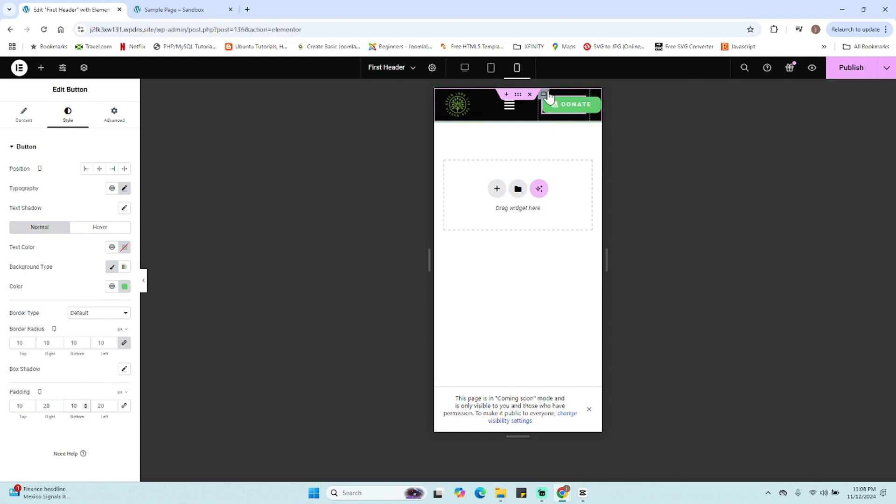
click(563, 113)
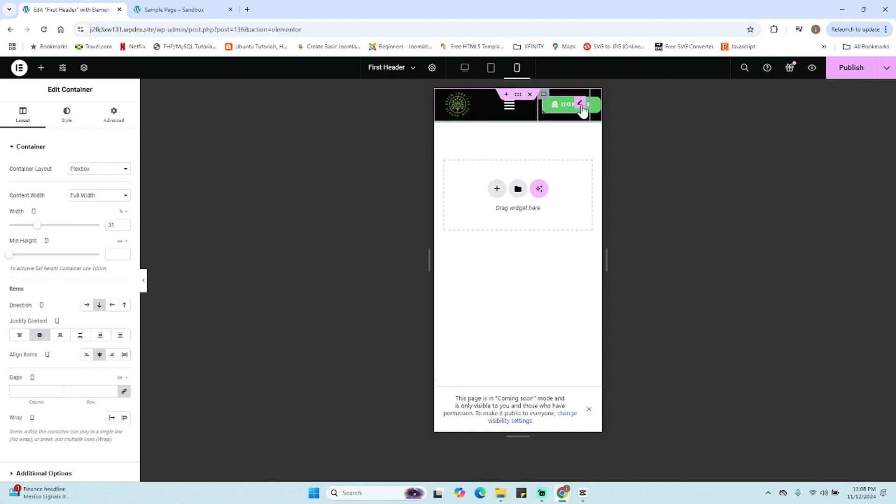
click(580, 107)
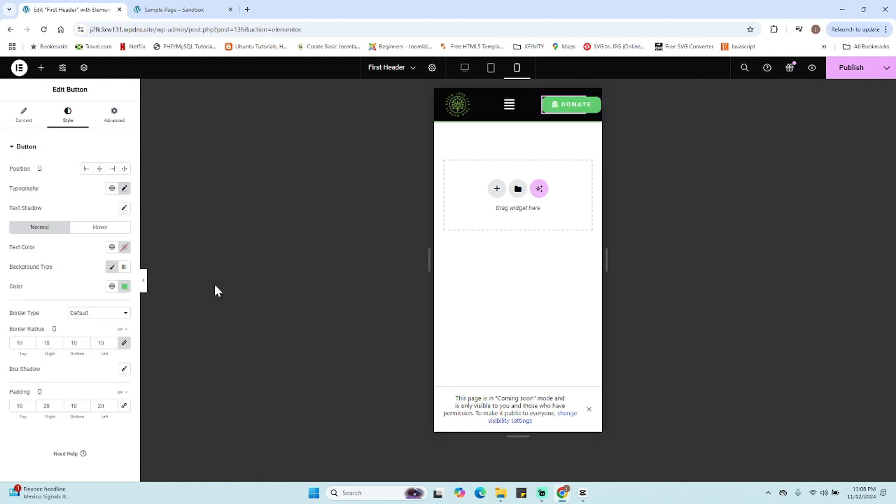
click(124, 188)
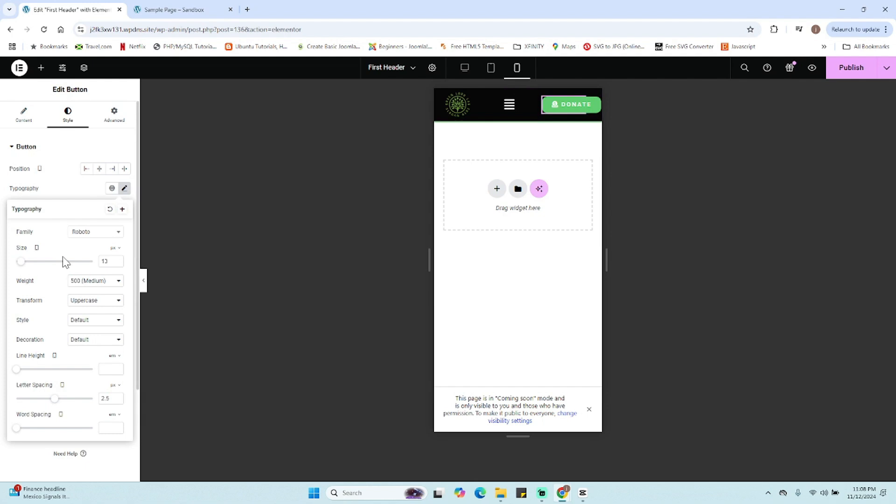
click(118, 263)
click(117, 263)
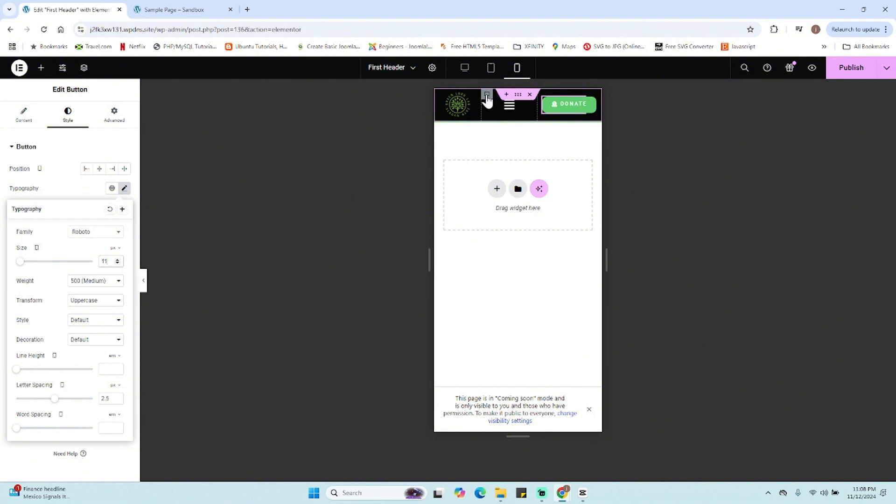
- Preview the mobile header with the editor panel hidden, opening and closing the menu dropdown
click(508, 96)
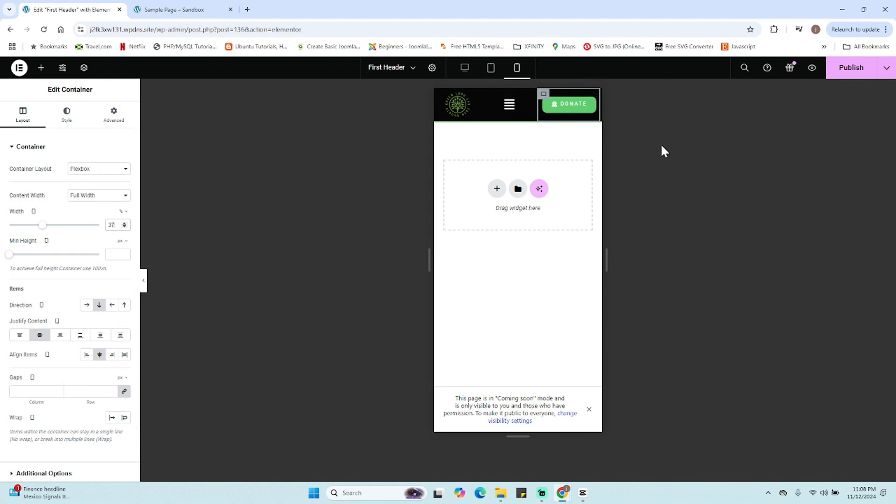
click(143, 281)
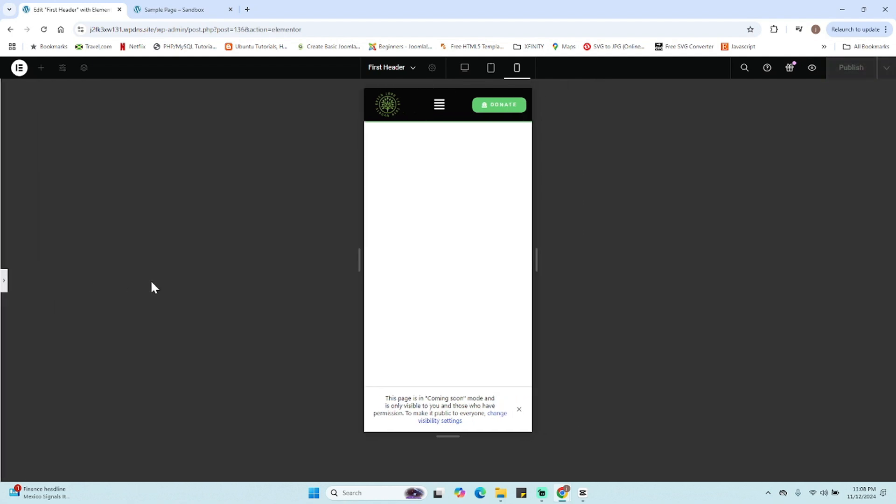
click(440, 106)
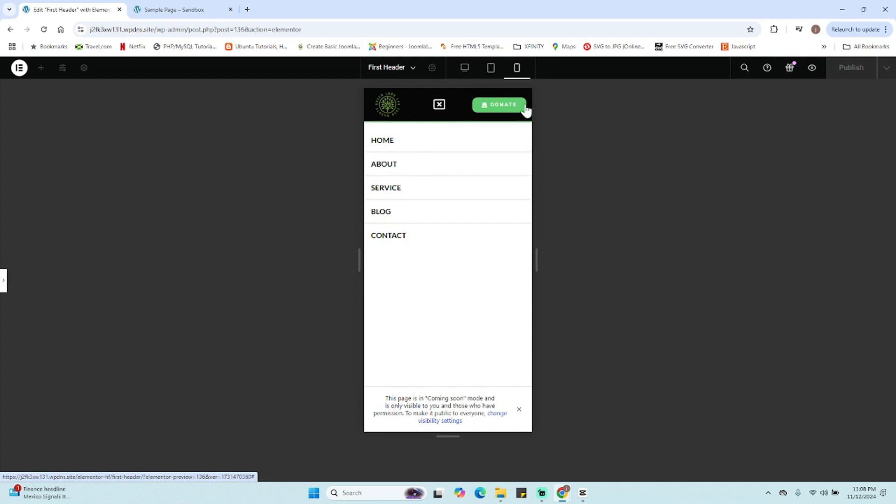
click(439, 105)
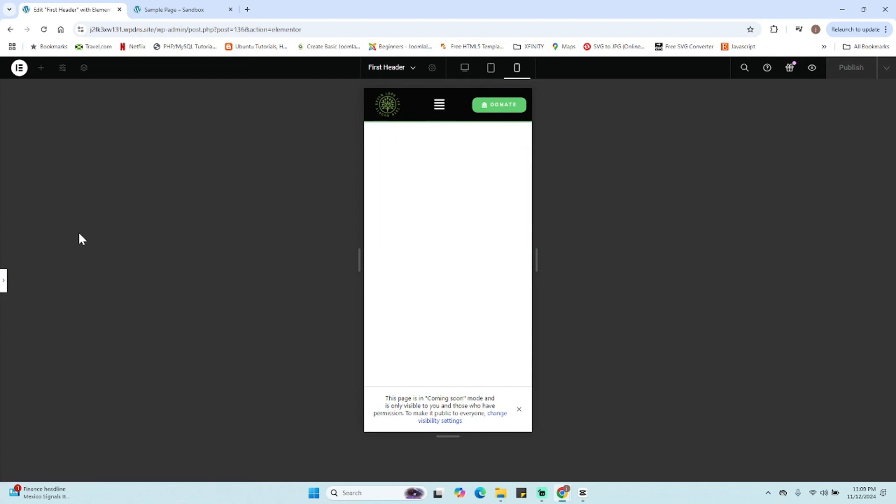
click(5, 281)
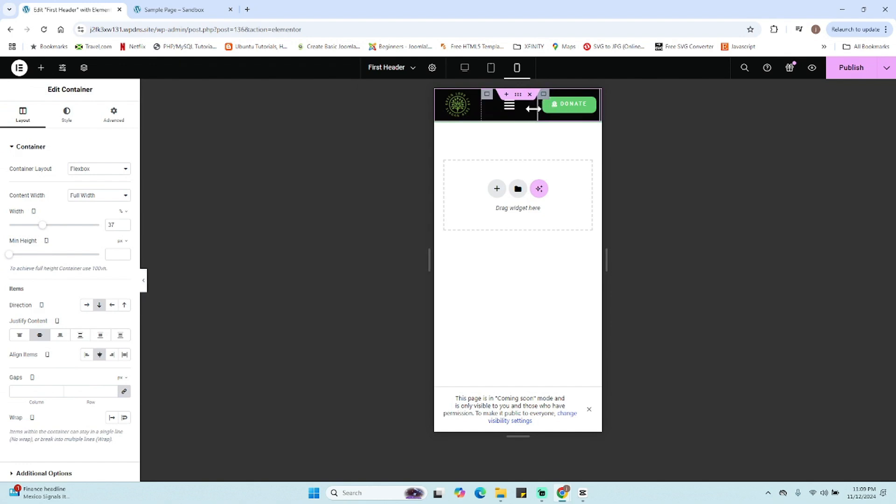
- Adjust the header containers' widths so the Donate button fits beside the menu, setting the Donate container to 35%
drag(535, 110, 538, 110)
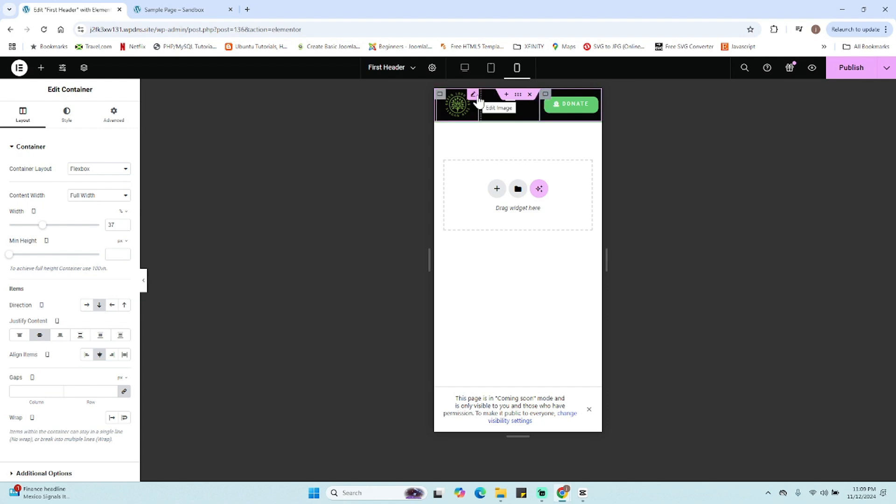
click(439, 95)
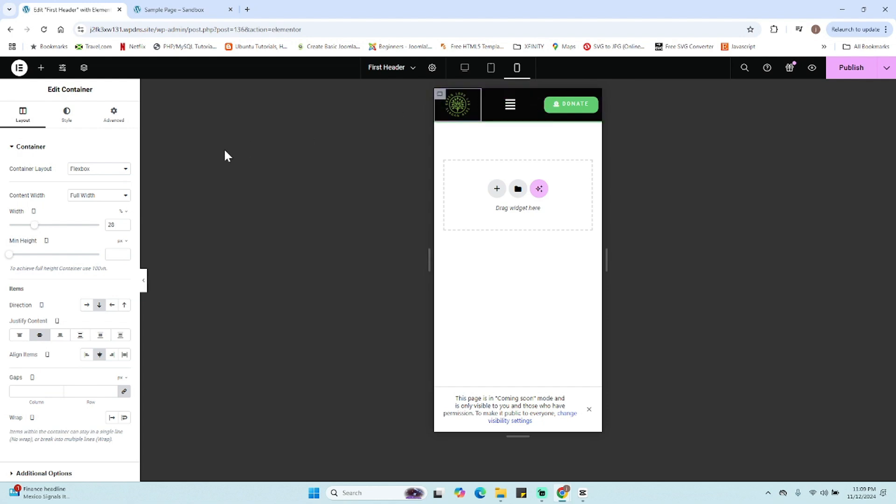
click(125, 223)
click(124, 223)
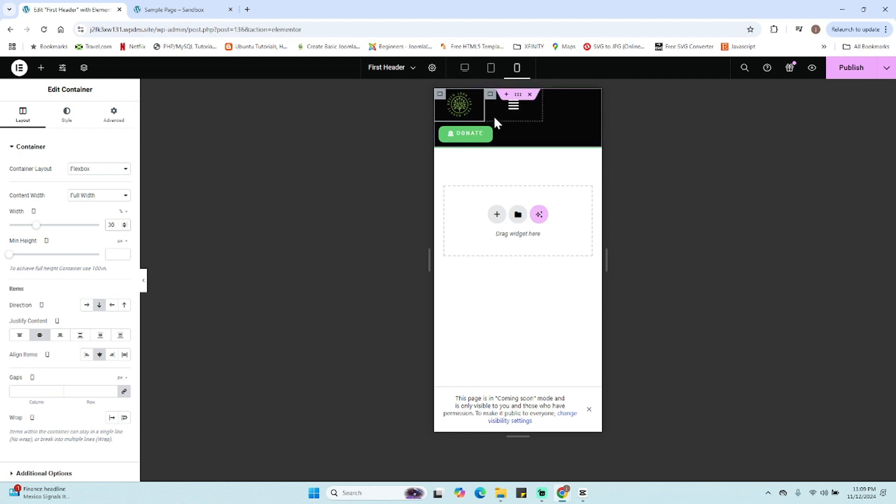
key(Up)
key(Up)
key(Up)
key(Up)
key(Up)
key(Up)
key(Up)
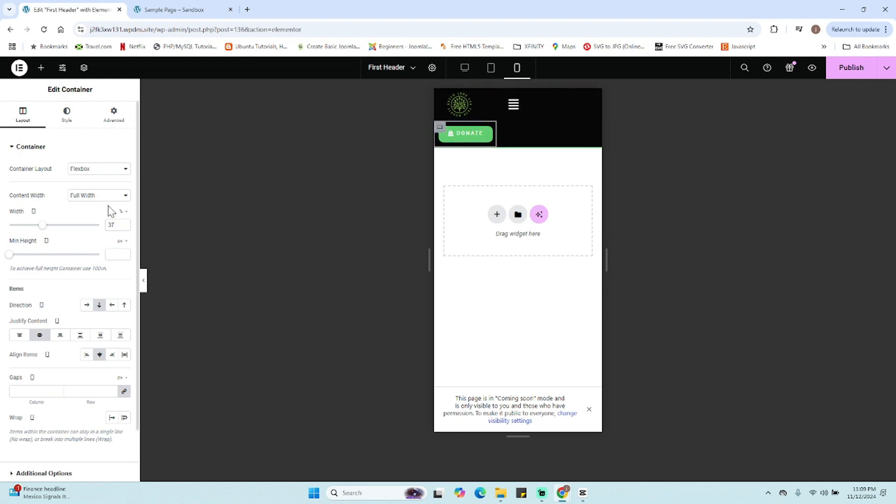
click(124, 227)
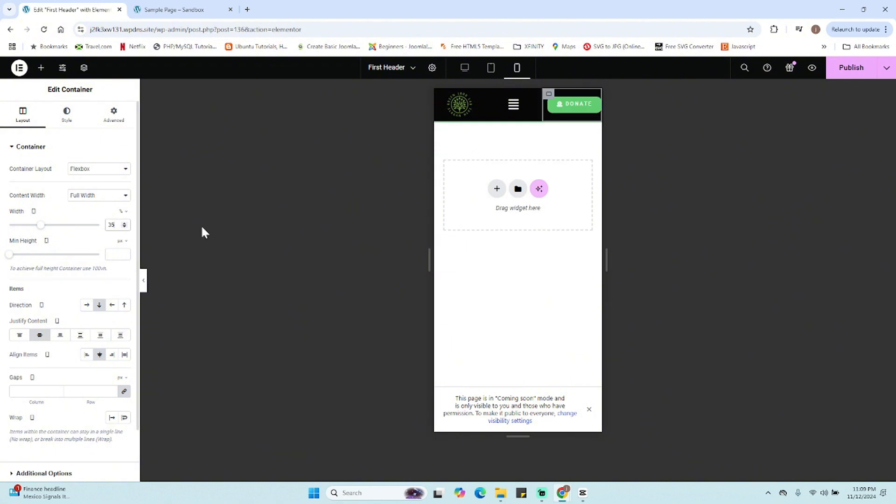
- Select the Donate button and set its mobile padding to 8 top and bottom
click(580, 104)
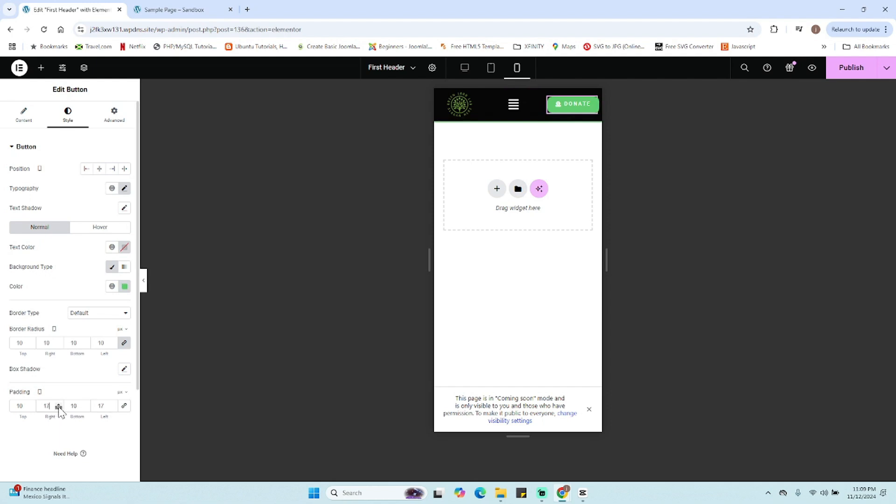
click(31, 408)
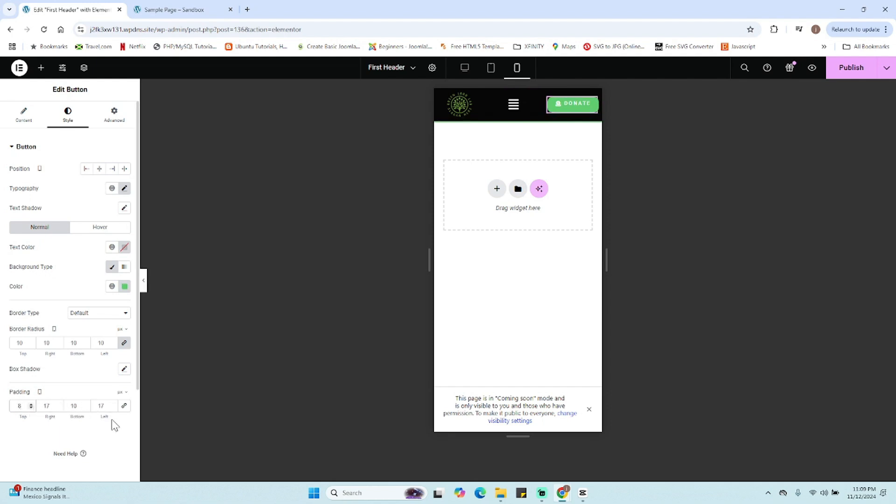
click(85, 409)
- Hide the editor panel to preview the mobile header, opening and closing the menu dropdown, then restore the panel
click(145, 285)
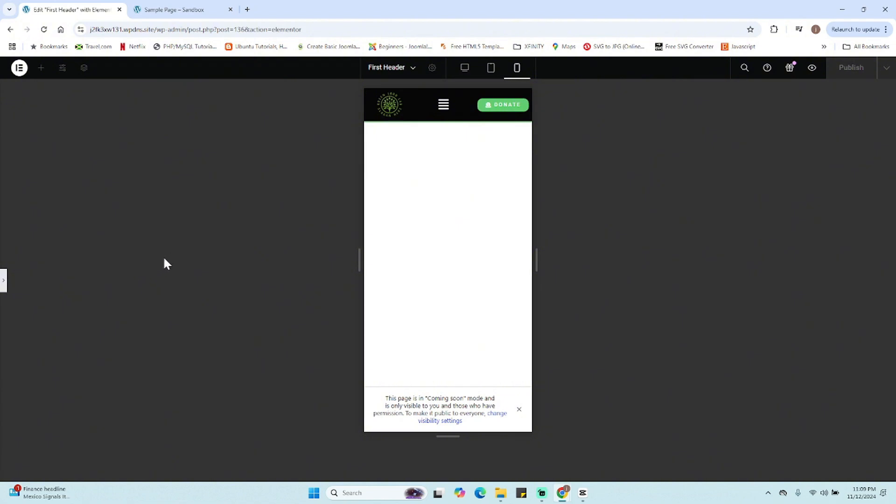
click(443, 105)
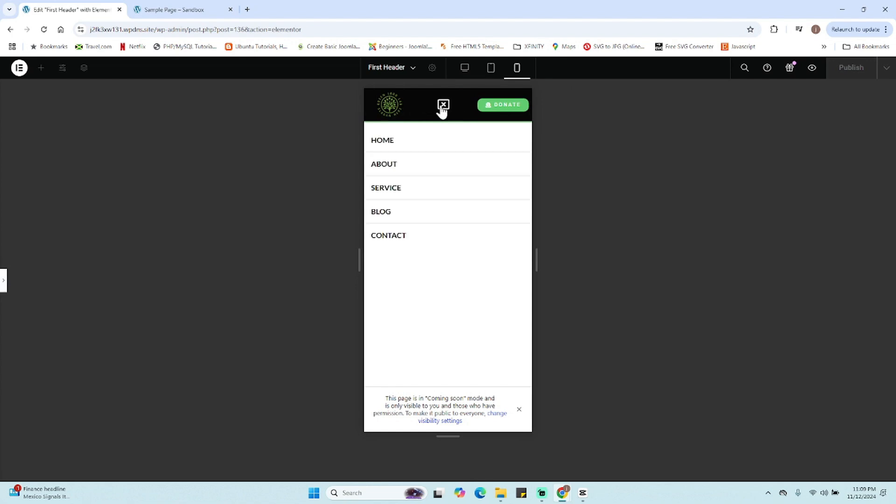
click(443, 107)
click(3, 280)
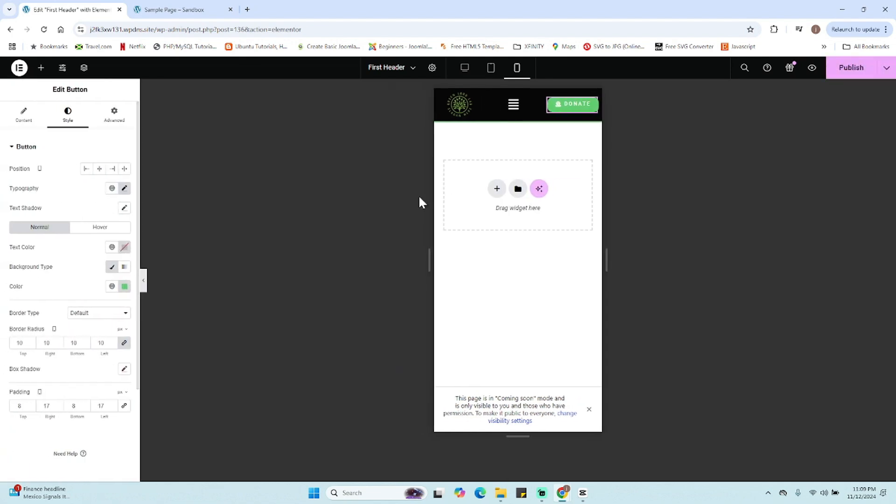
- Publish the header changes and reload the live Sample Page in the other tab
click(834, 77)
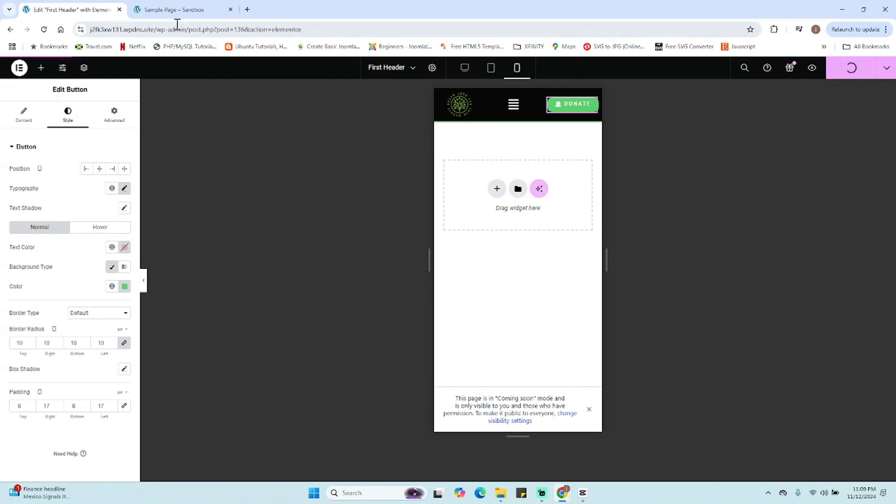
click(167, 8)
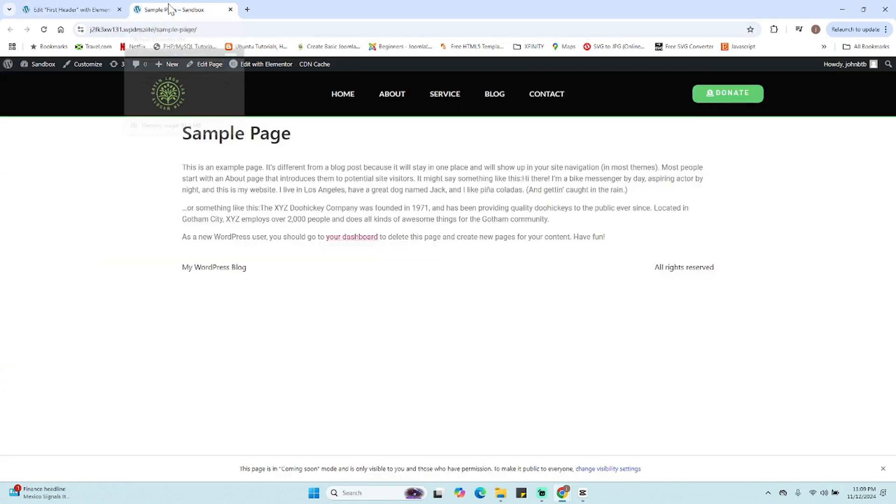
click(43, 29)
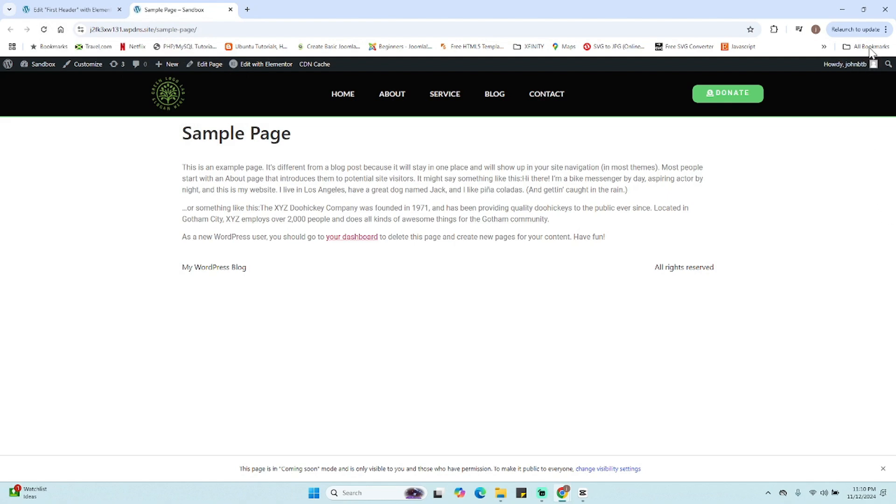
- Resize the browser window narrow to test the live header's responsive layout and mobile menu, then maximize it again
click(864, 9)
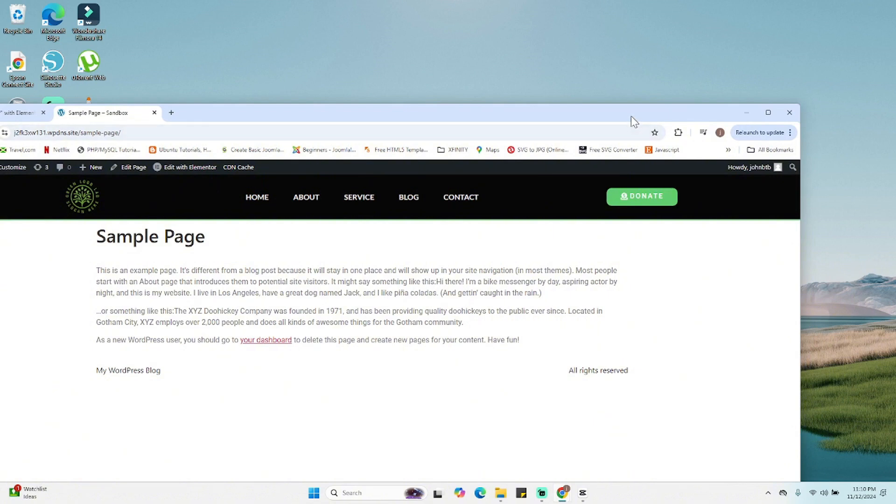
drag(631, 120, 660, 18)
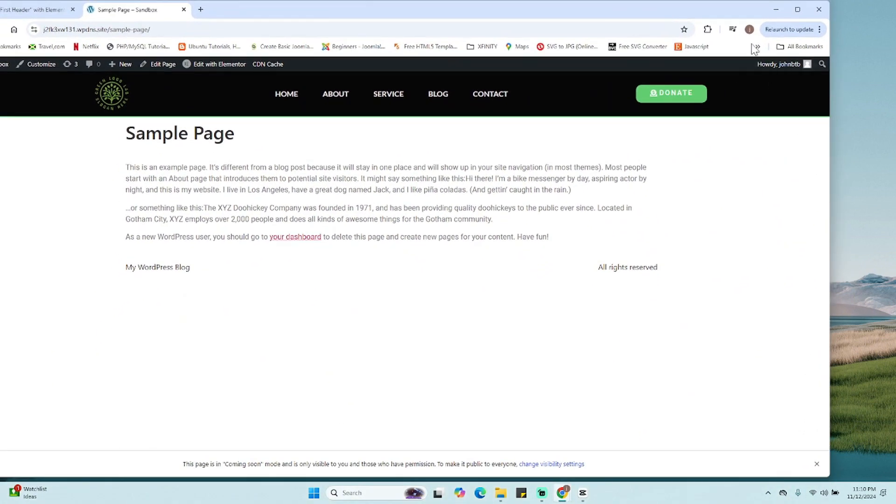
drag(829, 126, 476, 167)
drag(362, 5, 416, 7)
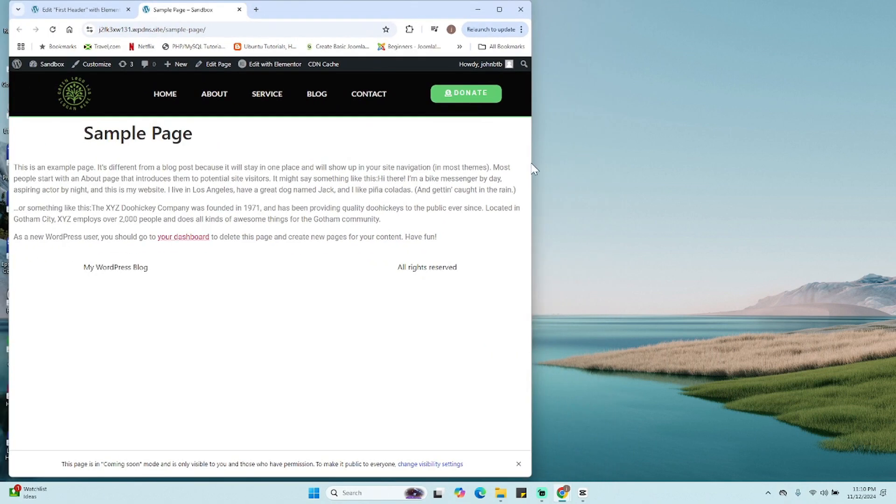
drag(534, 172, 190, 169)
click(119, 95)
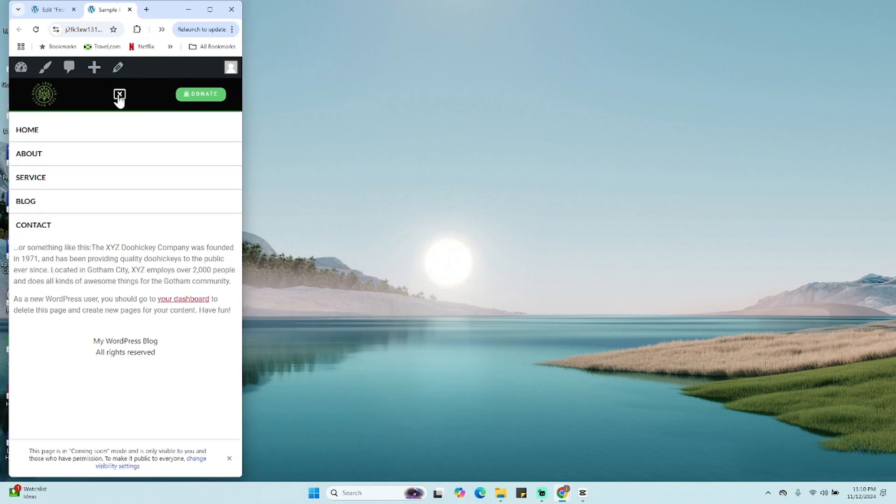
click(119, 96)
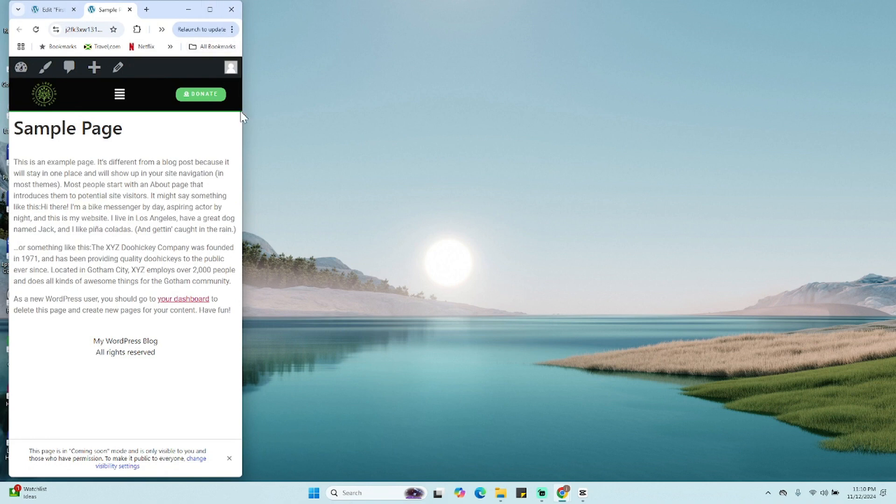
drag(242, 119, 890, 124)
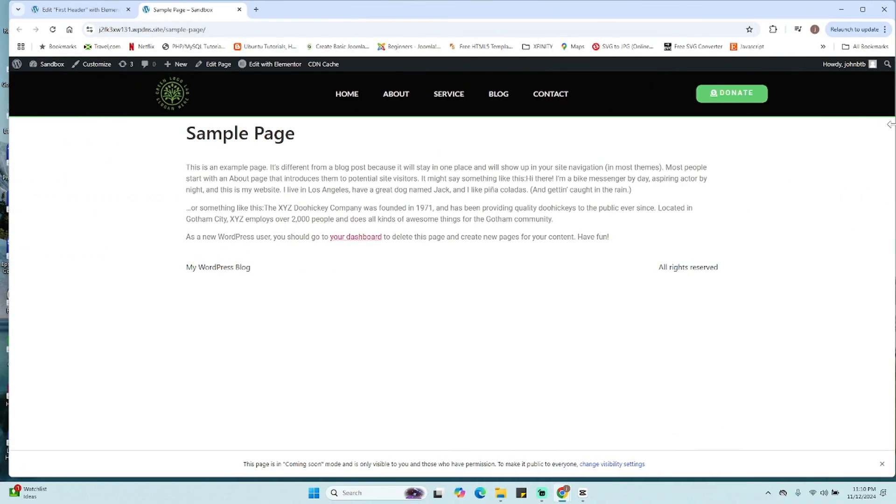
double_click(411, 5)
- Compare the live Sample Page with the editor and return to the header editor tab
click(79, 10)
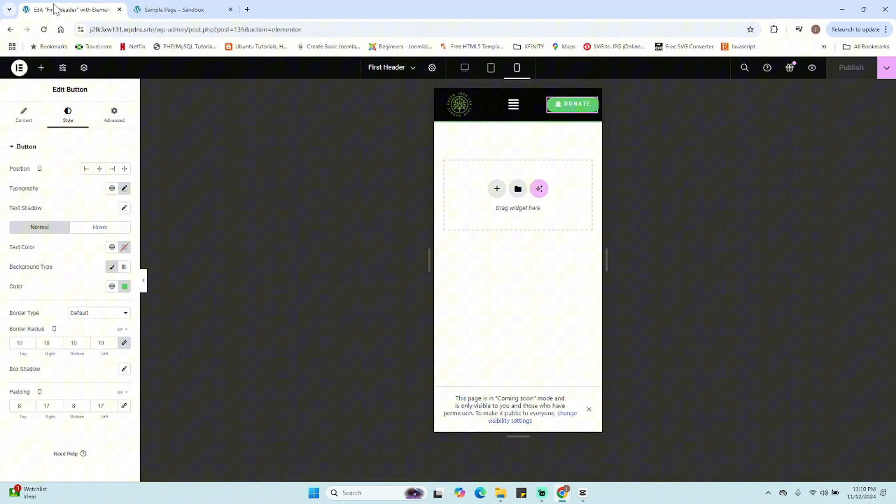
click(168, 5)
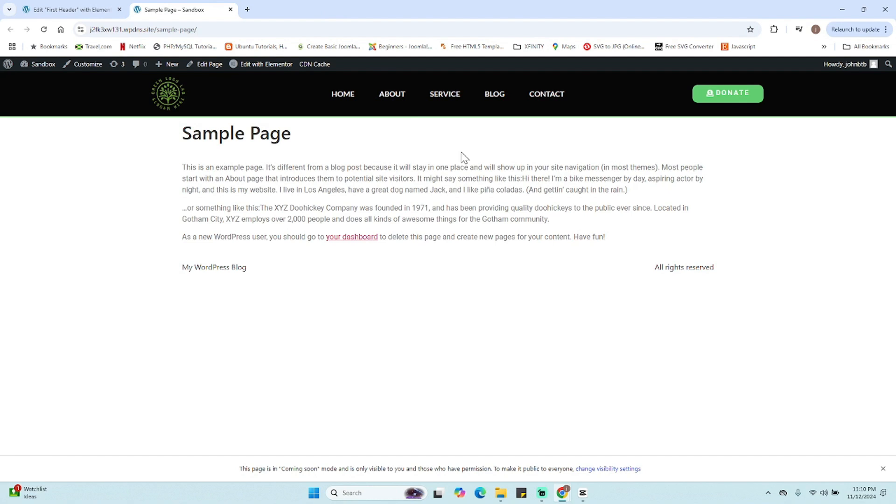
click(72, 10)
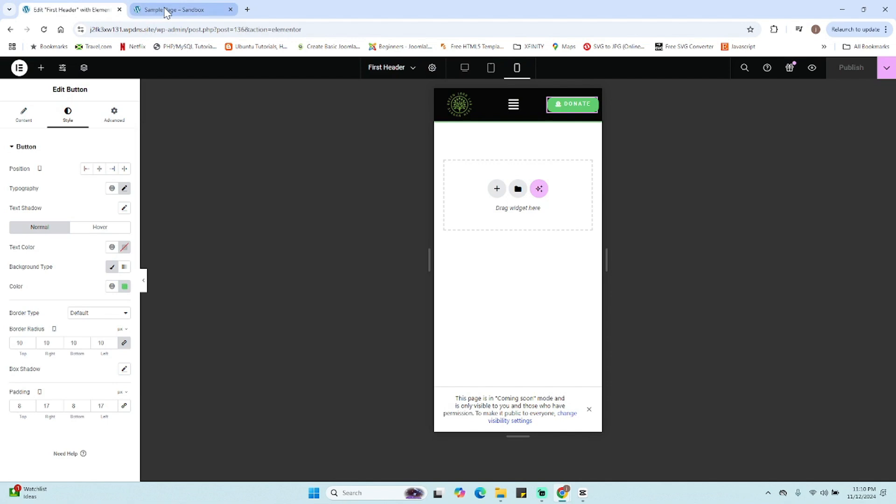